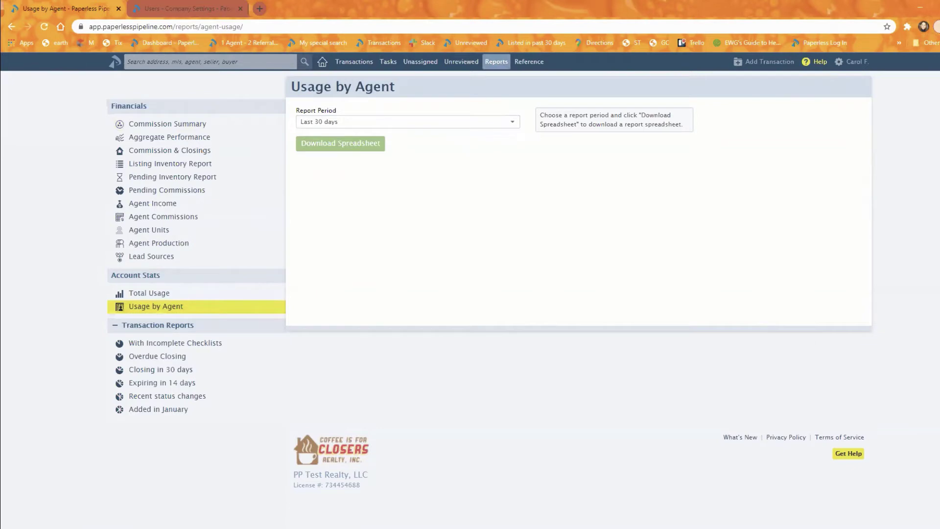
Step: View the Usage by Agent report period choices and examine the downloaded usage spreadsheet through its Has Temp Password column
click(380, 125)
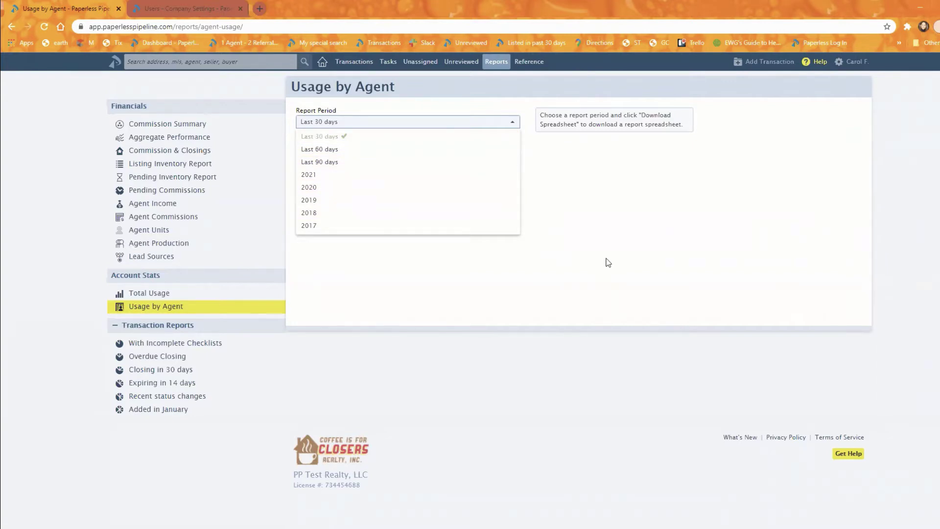
click(663, 197)
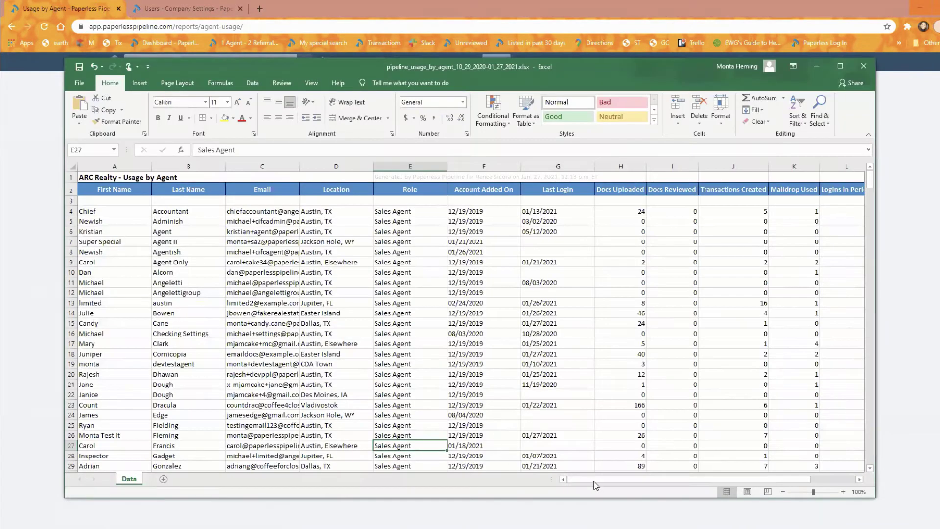
drag(598, 480, 655, 485)
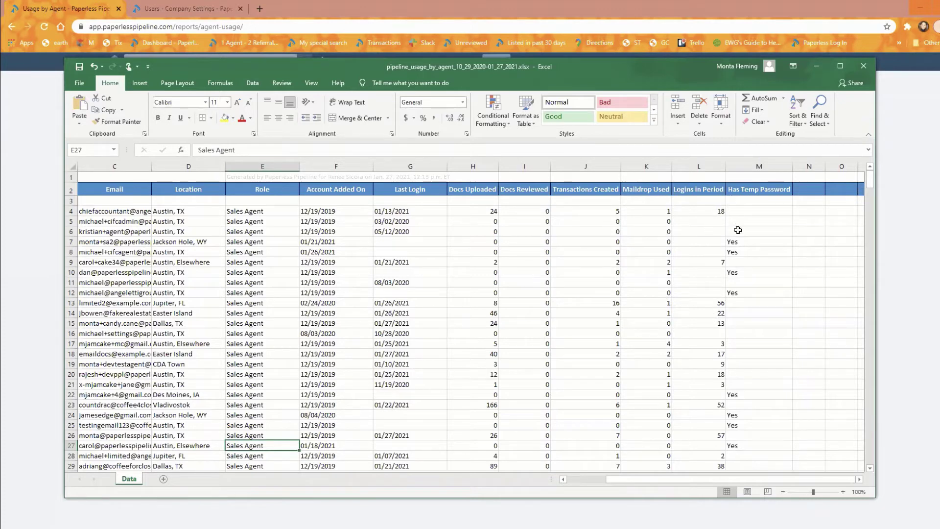
scroll(748, 339, down, 1)
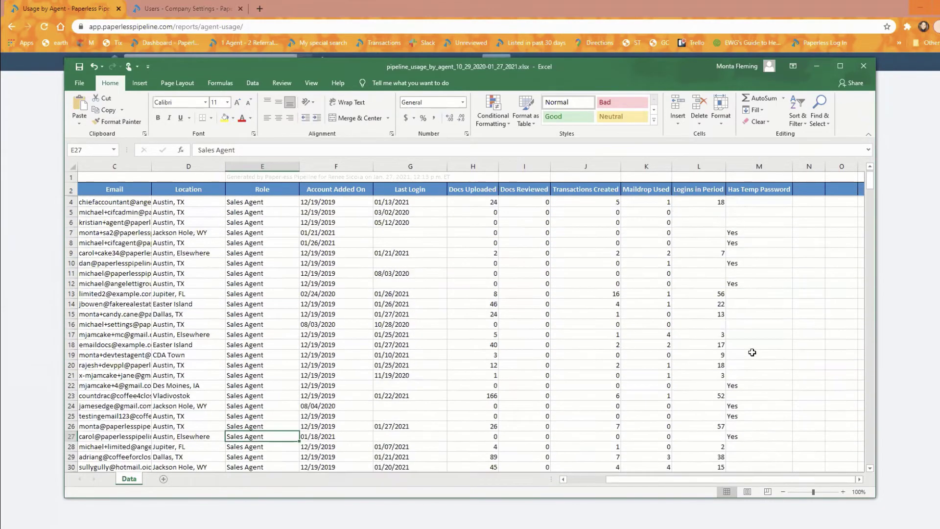
scroll(752, 352, up, 1)
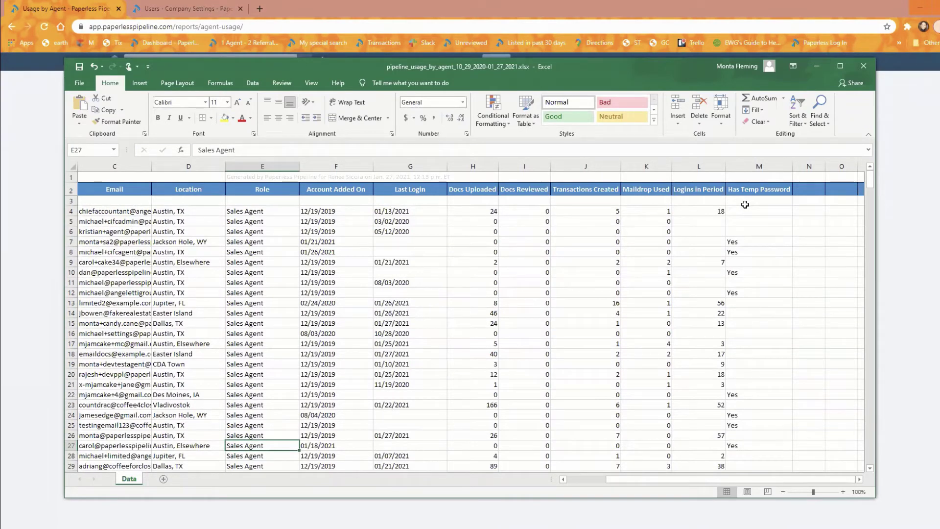
Step: Switch to the browser to view the Manage Users list and return to the usage spreadsheet
click(19, 100)
click(152, 7)
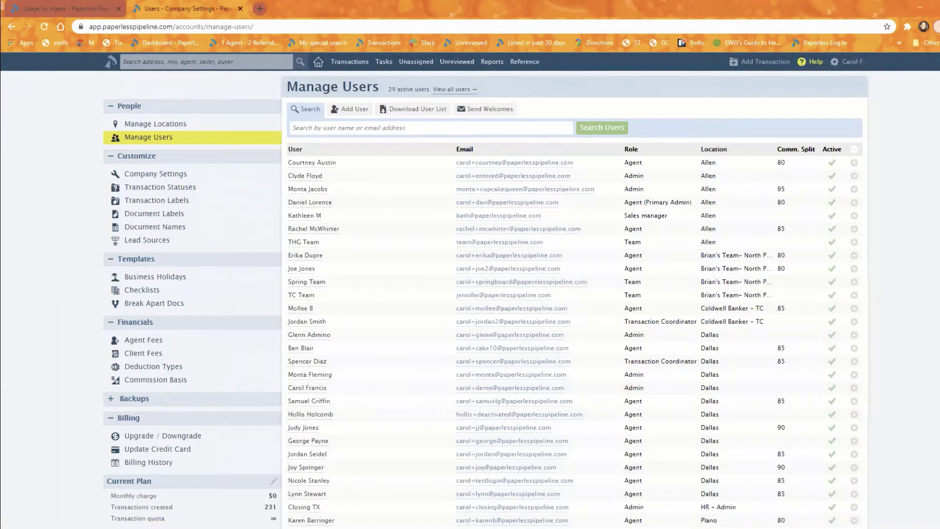
key(alt+Tab)
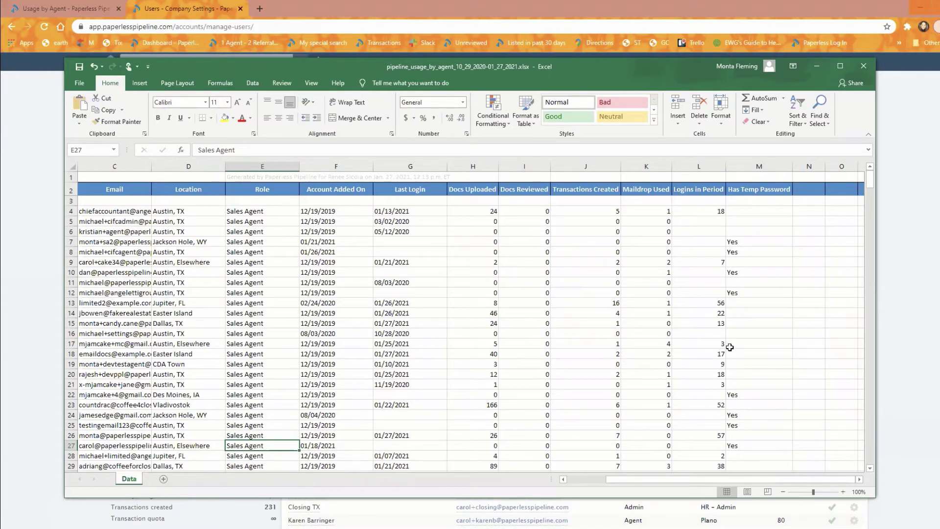
Step: Return to the browser, open the Personal Profile page and review its login, contact and email notification settings
click(816, 67)
click(35, 13)
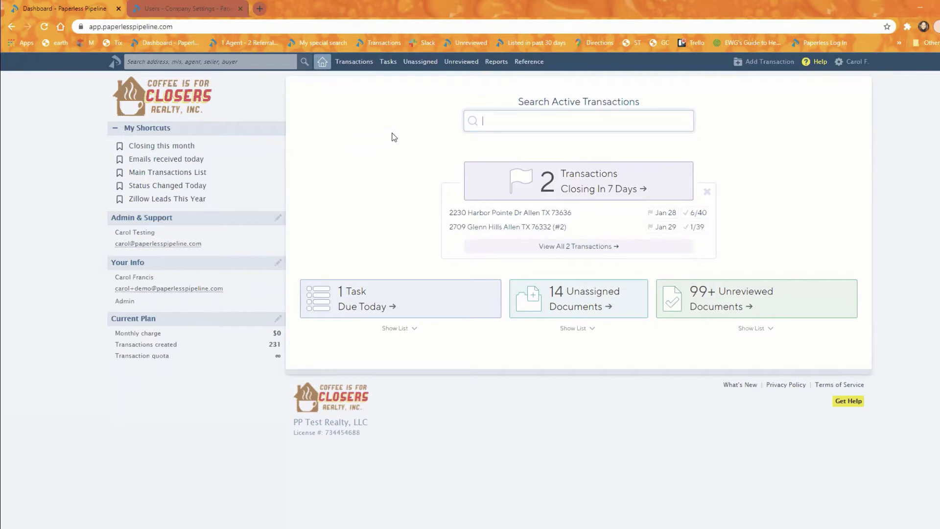
click(851, 62)
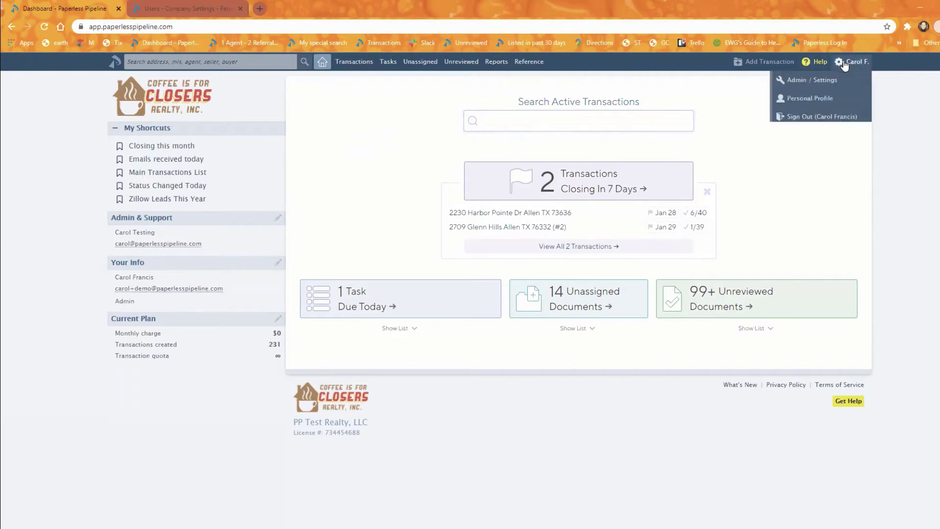
click(808, 101)
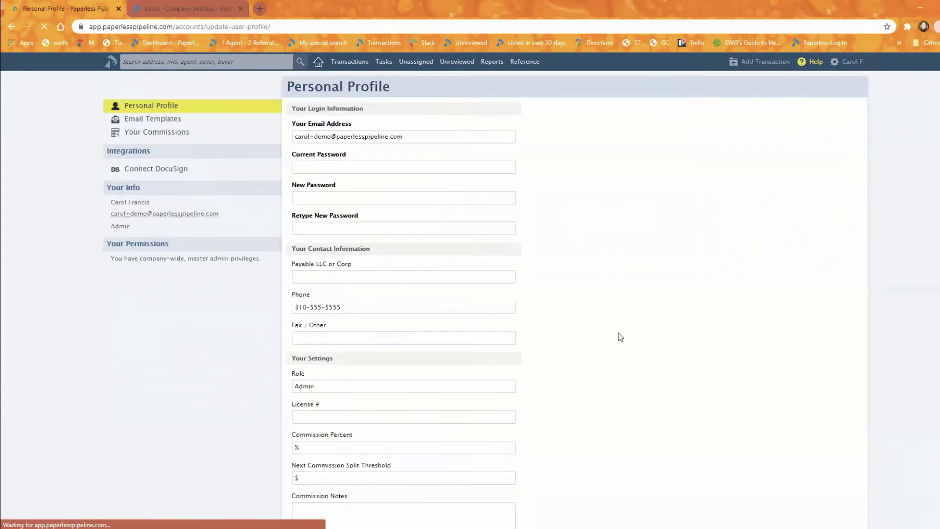
scroll(520, 373, down, 6)
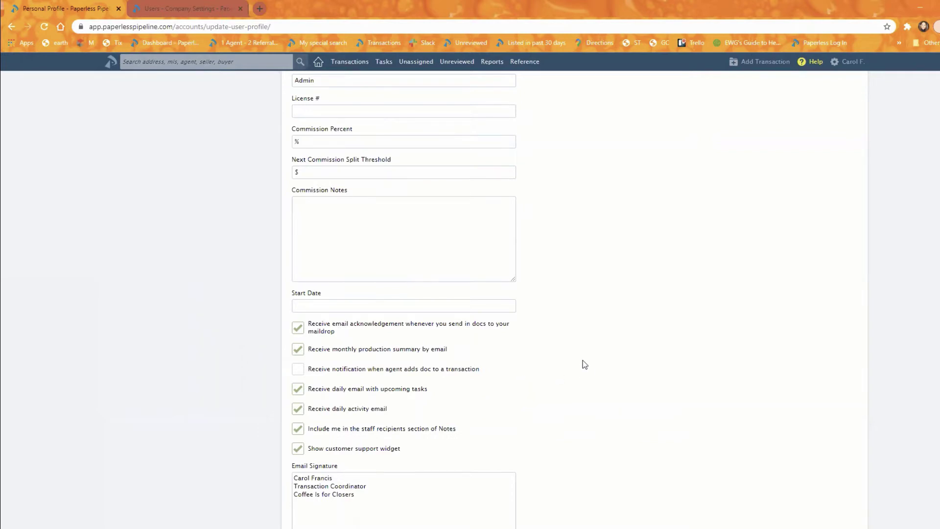
scroll(617, 264, up, 3)
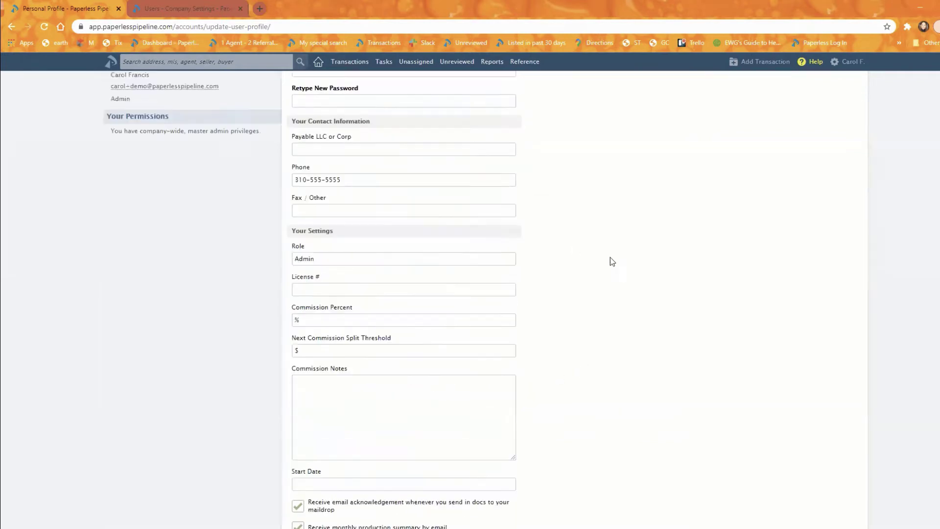
scroll(607, 256, up, 3)
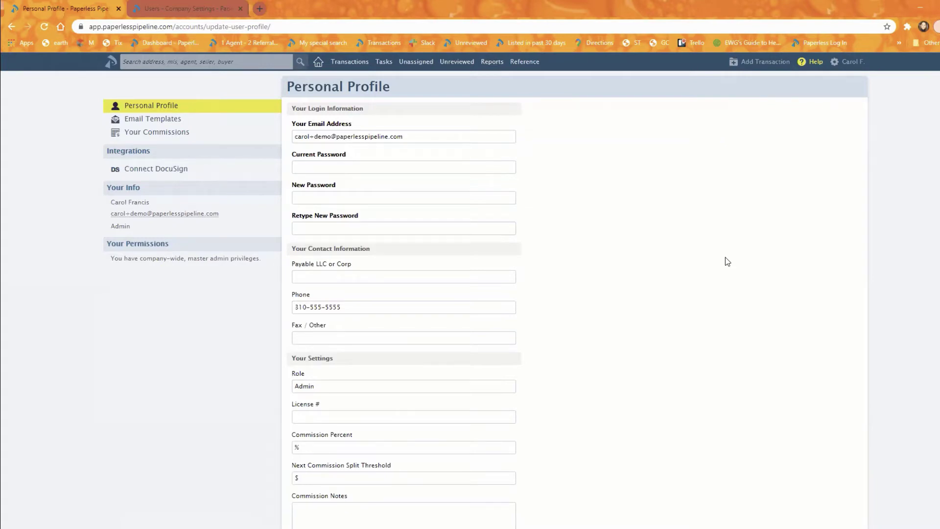
Step: Filter the tasks list to agent-checked tasks and open the transaction of a Seller's Disclosure Notice task due 10/8
click(385, 63)
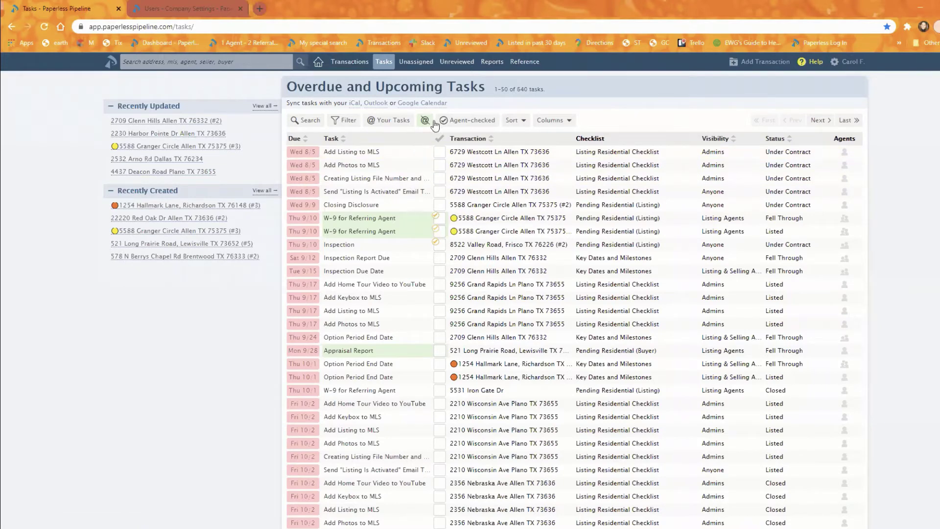
click(465, 121)
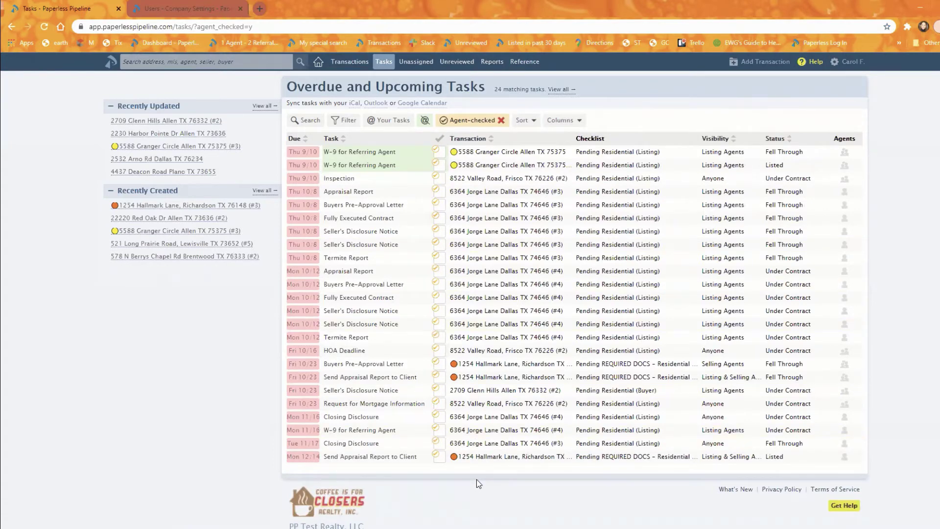
click(360, 245)
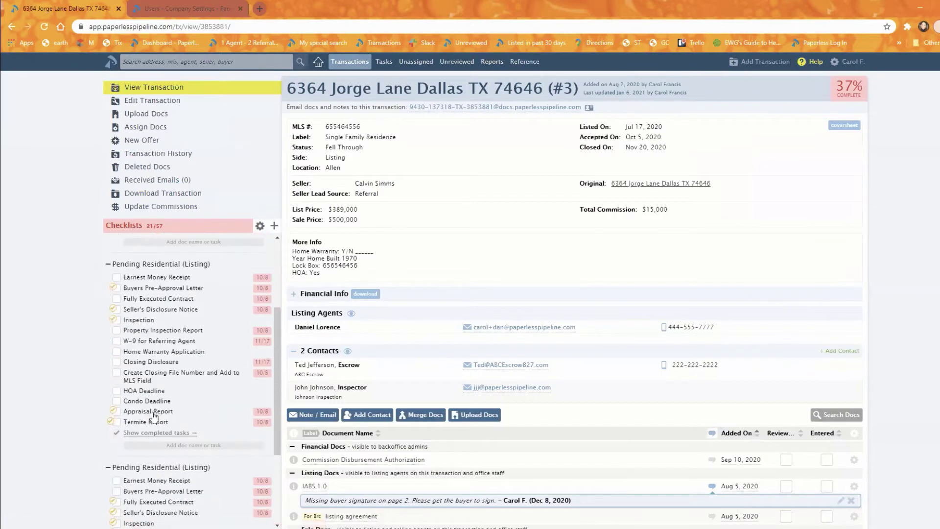
Step: Preview the Info about OnSite Sewer document under Sale Docs and examine it beside the transaction's checklists
scroll(171, 324, down, 1)
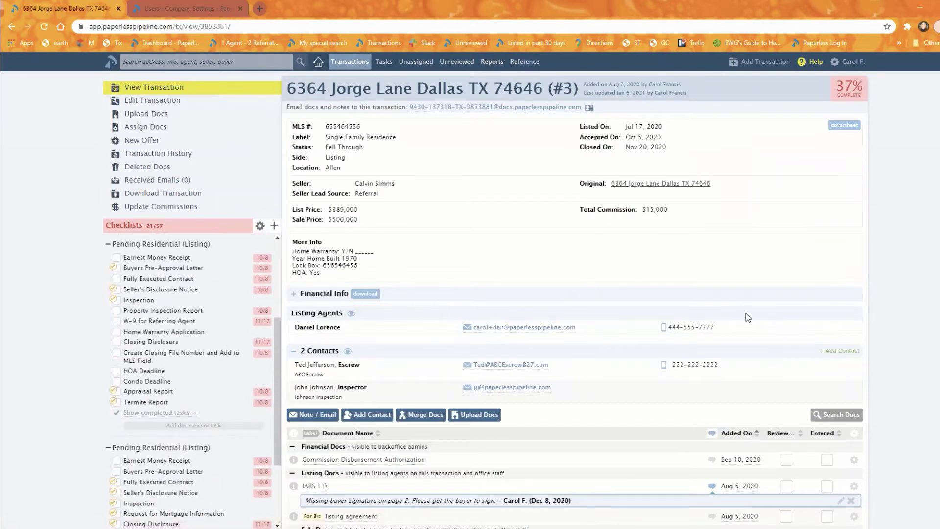
scroll(746, 339, down, 4)
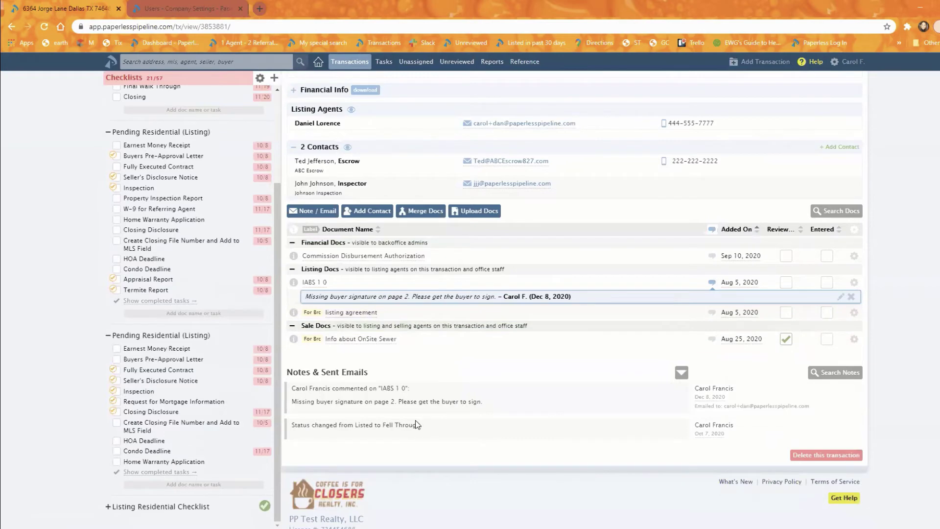
click(376, 343)
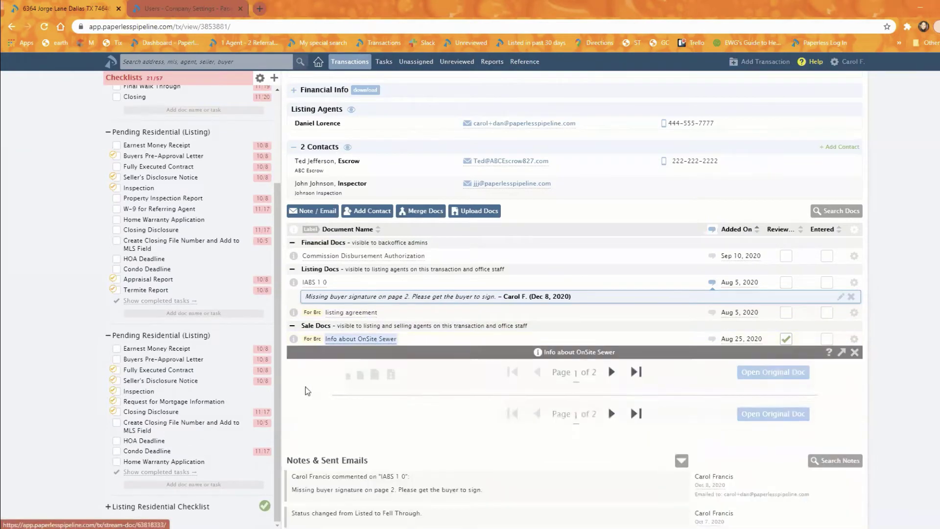
scroll(495, 398, down, 5)
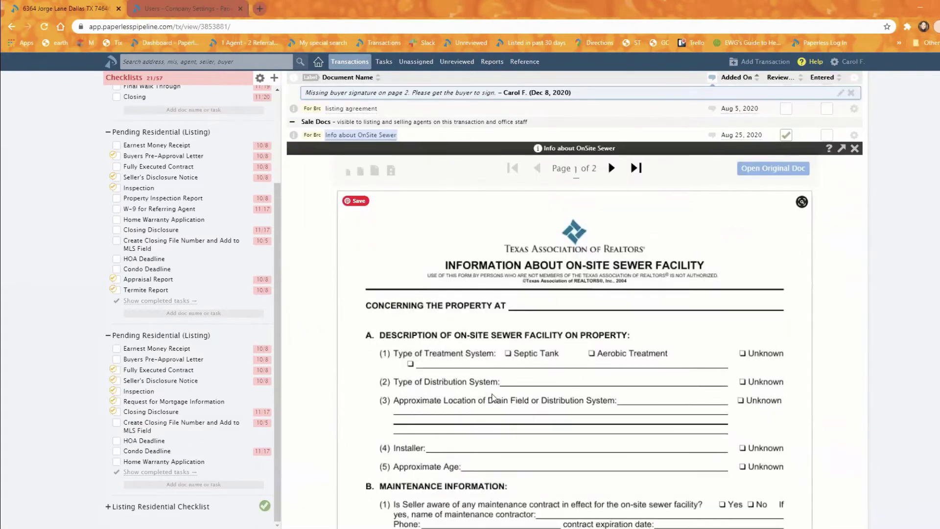
click(113, 188)
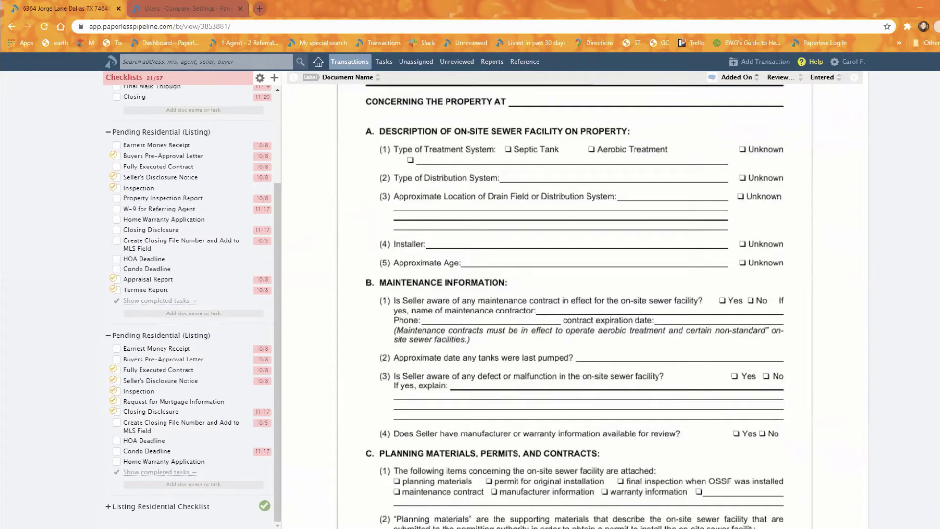
mouse_move(113, 528)
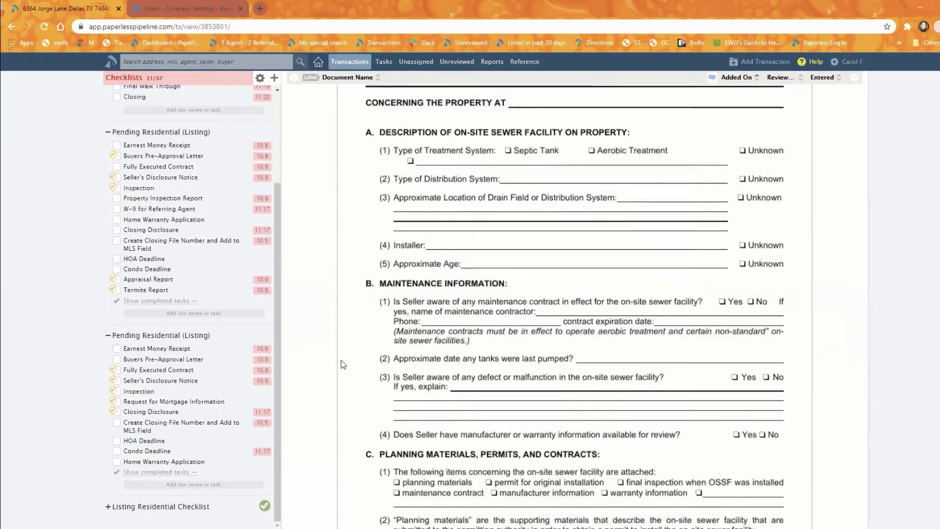
Step: Close the preview of the Info about OnSite Sewer document
scroll(342, 361, up, 5)
scroll(194, 281, up, 3)
scroll(845, 363, up, 4)
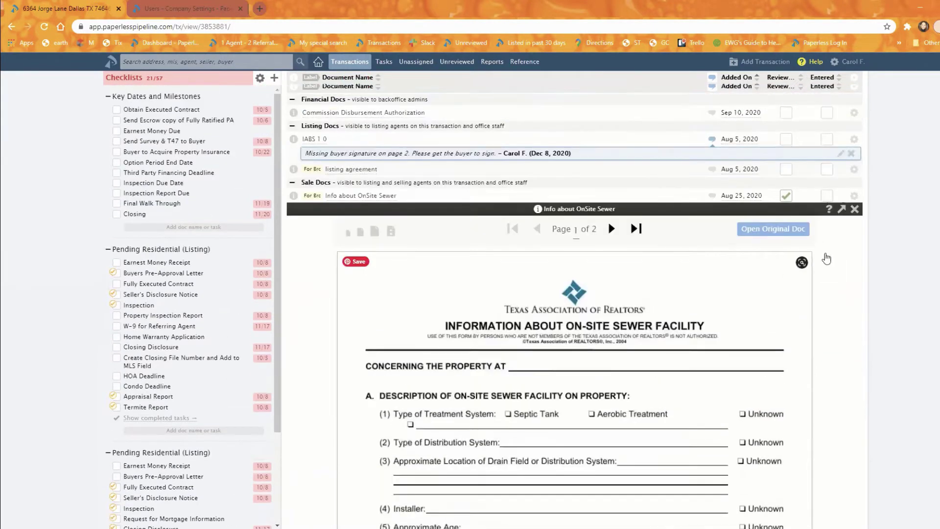
click(854, 352)
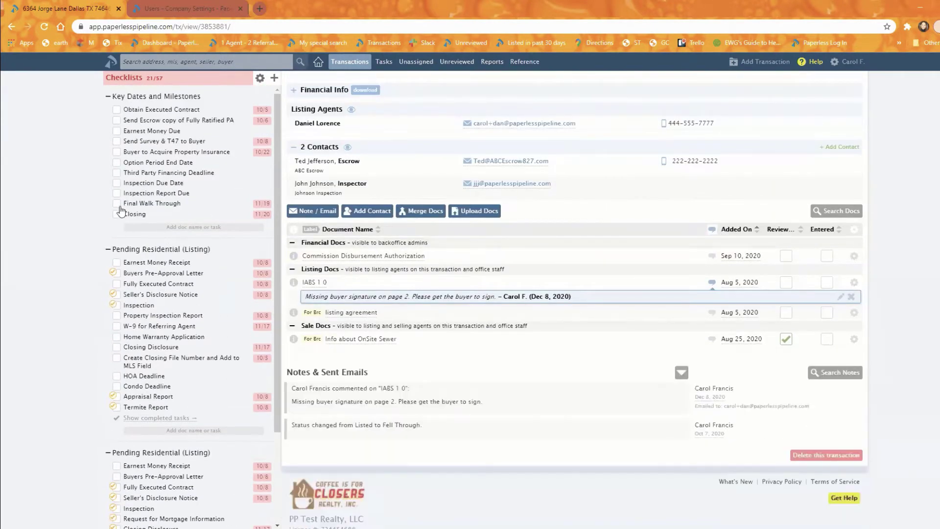
Step: Mark the Buyers Pre-Approval Letter task complete in the first Pending Residential (Listing) checklist and revert it to agent-checked
scroll(117, 218, up, 5)
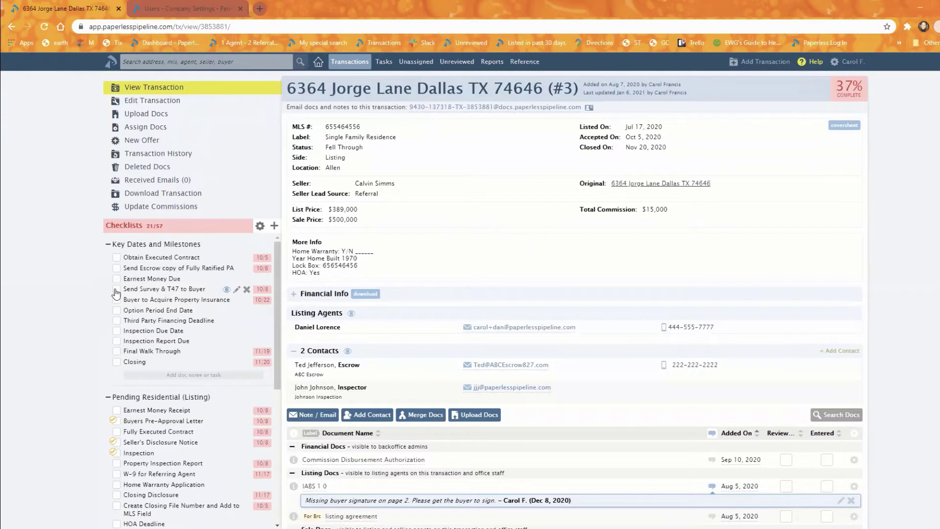
click(117, 422)
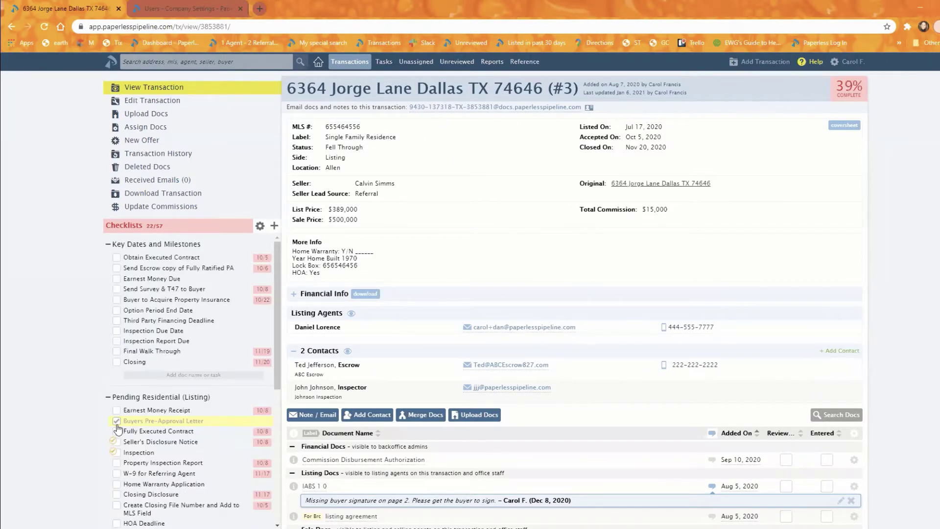
click(116, 421)
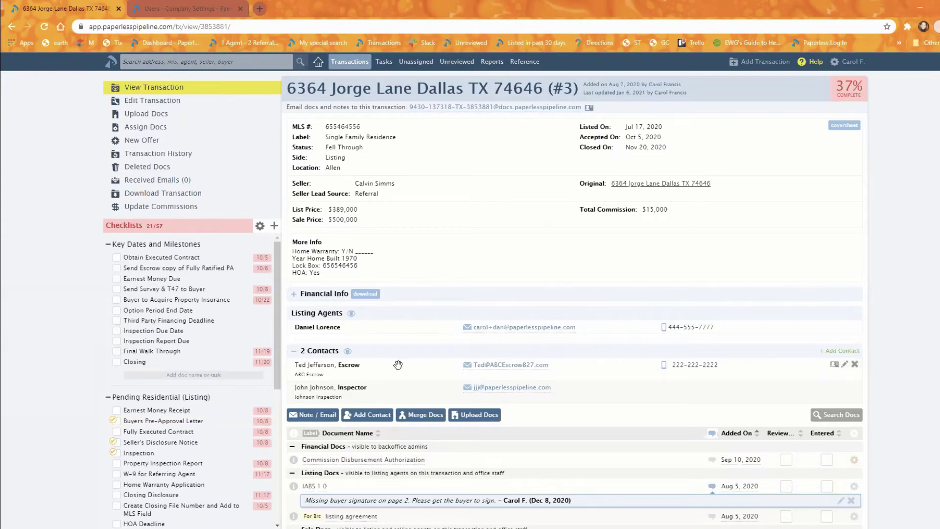
Step: Rename the Closing Disclosure task in the first Pending Residential (Listing) checklist to "listing agreement", matching the document under Listing Docs
scroll(410, 392, down, 2)
scroll(410, 392, down, 4)
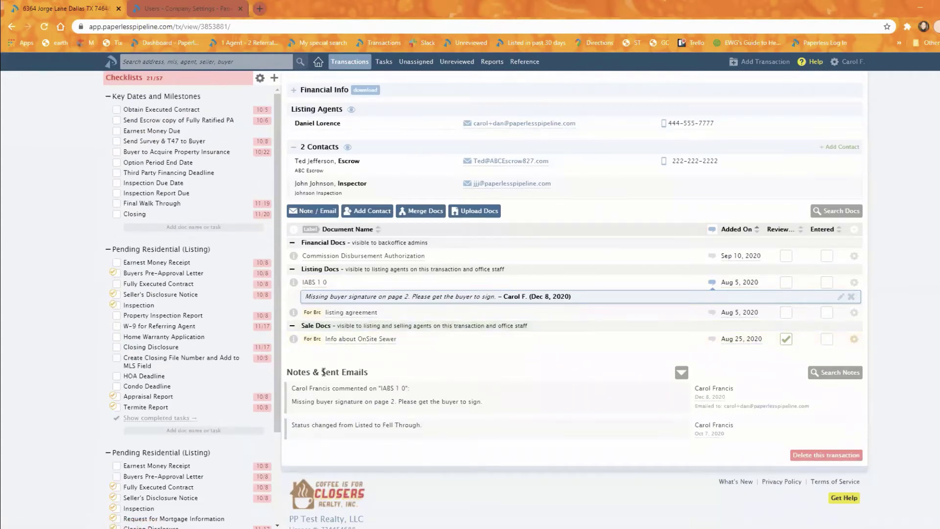
scroll(377, 439, up, 2)
scroll(382, 405, up, 3)
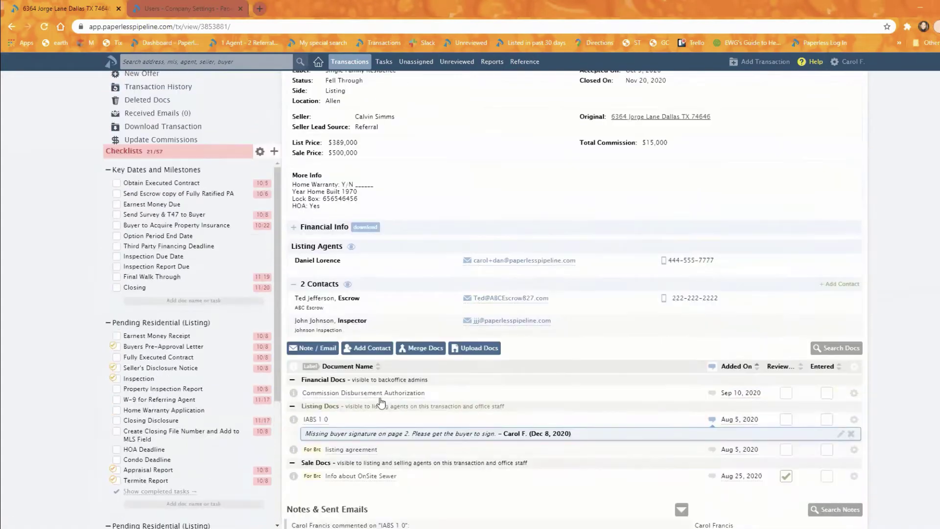
scroll(377, 406, down, 5)
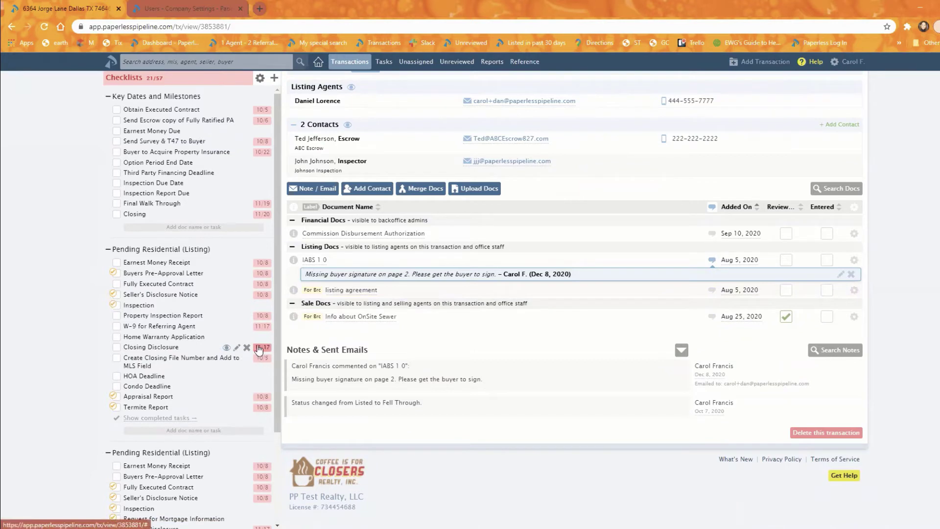
click(237, 347)
drag(233, 350, 93, 342)
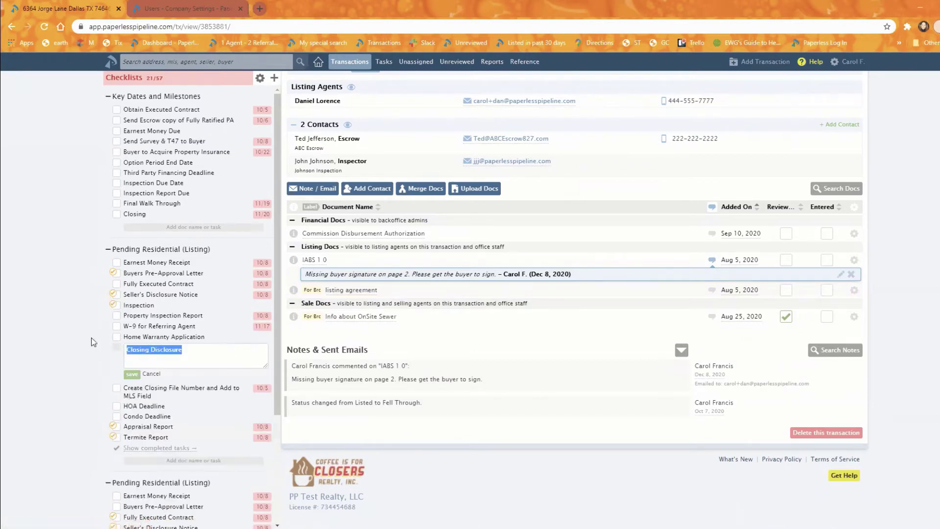
text(li)
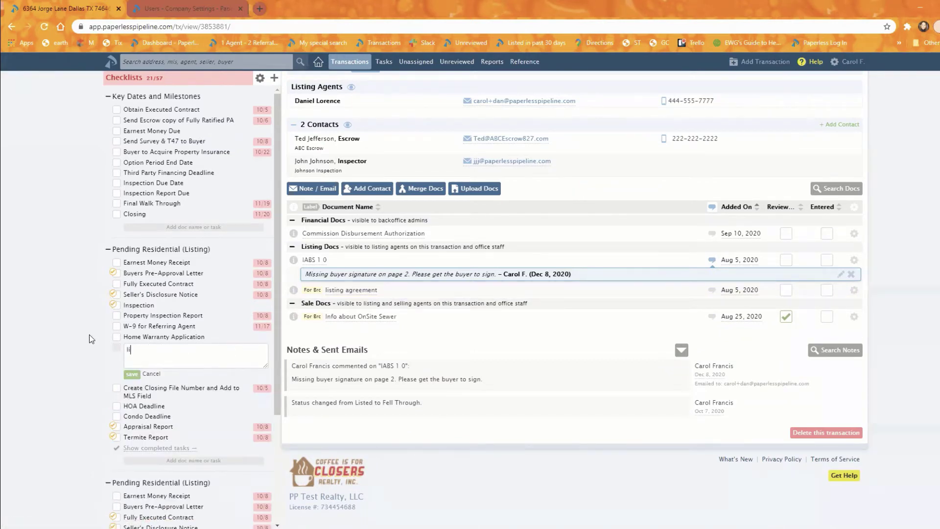
text(sting agreement)
key(Return)
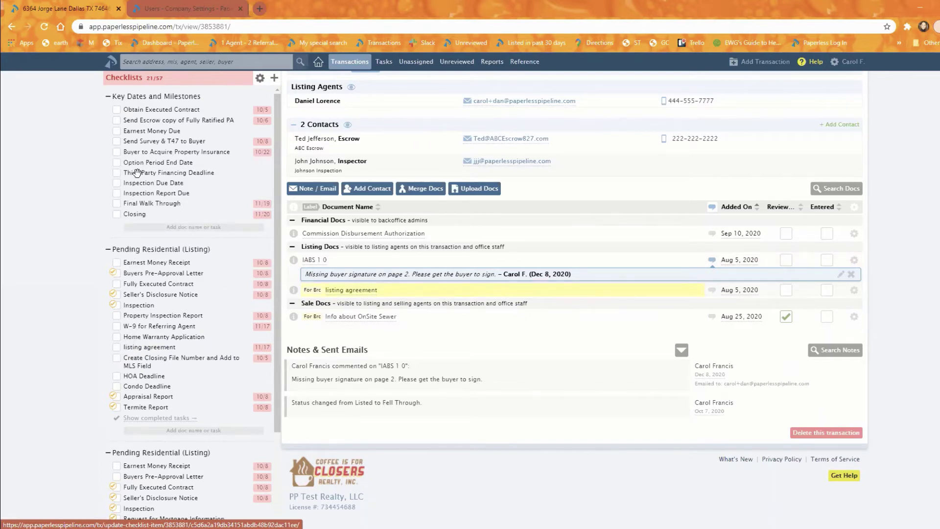
Step: Revisit the agent-checked tasks list and return to the dashboard
click(385, 63)
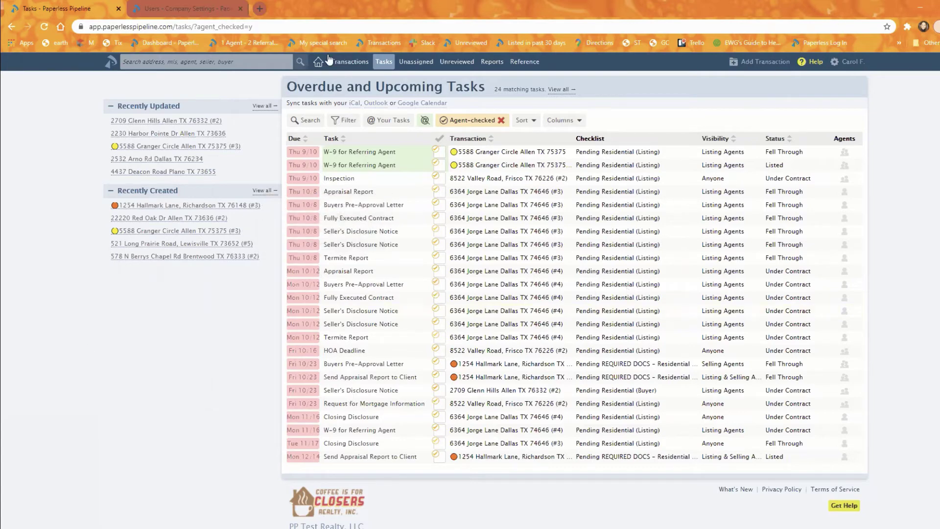
click(318, 66)
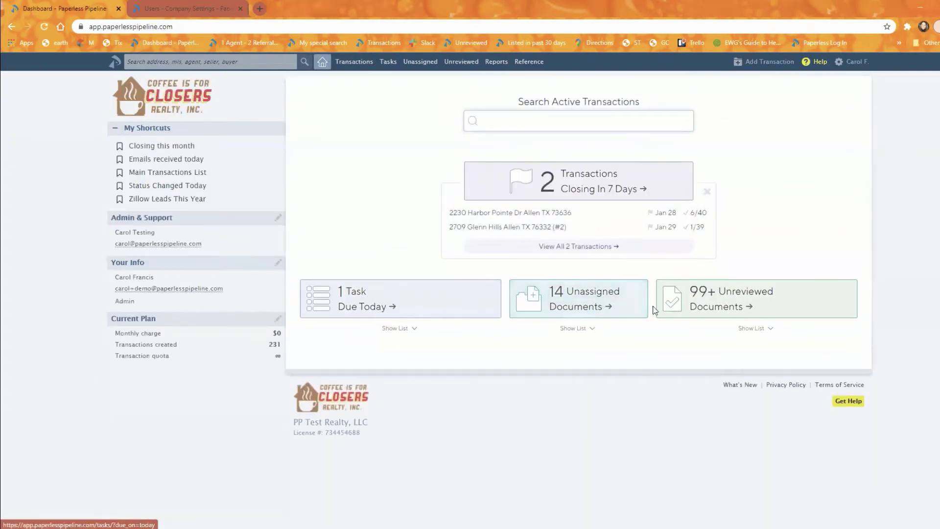
Step: Expand the unassigned documents summary, examine the documents added today, and return to the dashboard
click(576, 332)
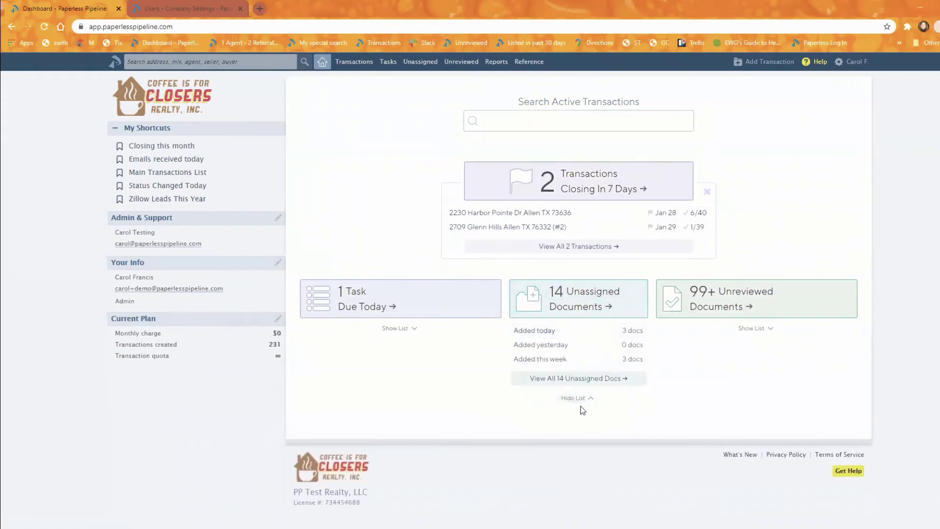
click(571, 397)
click(565, 329)
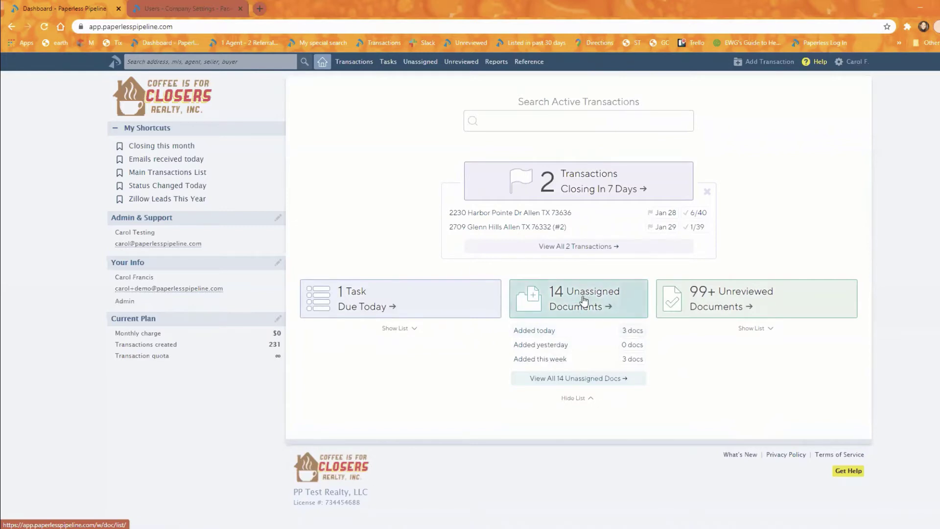
click(629, 334)
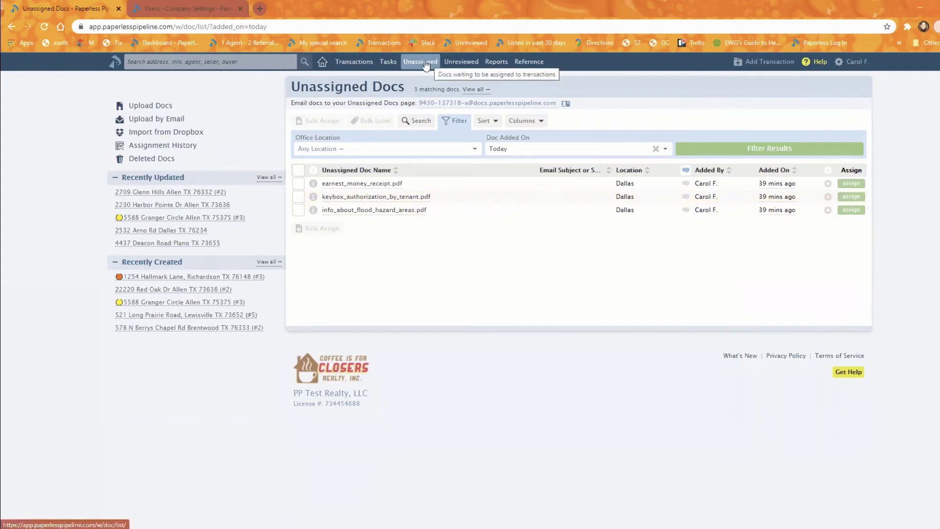
click(322, 62)
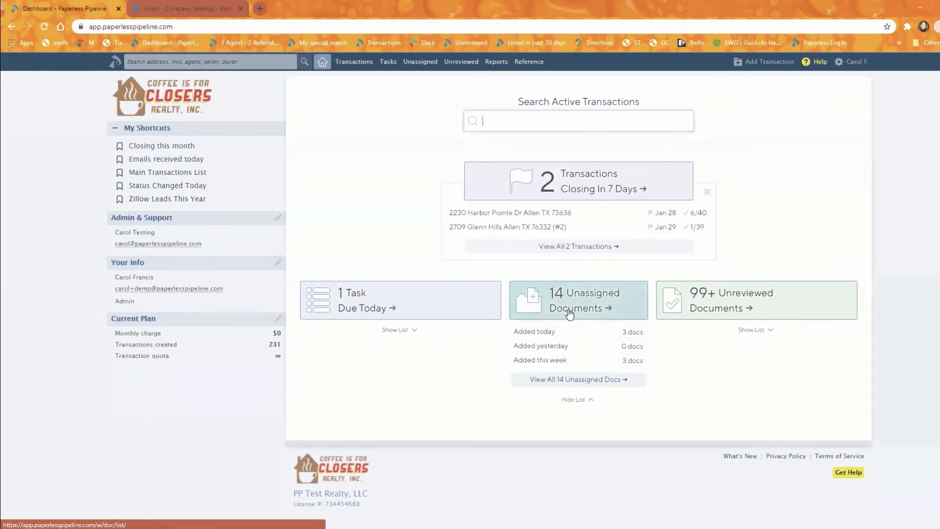
Step: Open all unassigned documents, sort them by Added On, and view the document assignment history
click(596, 306)
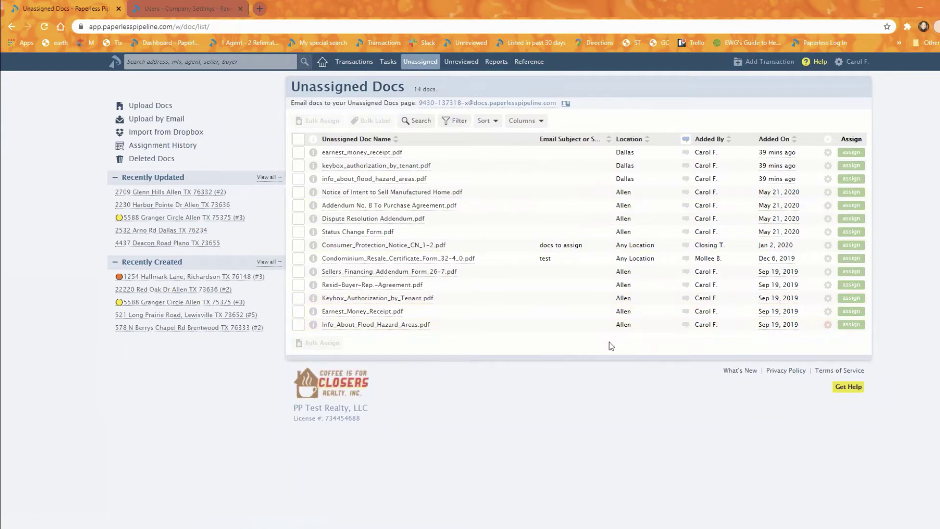
click(783, 142)
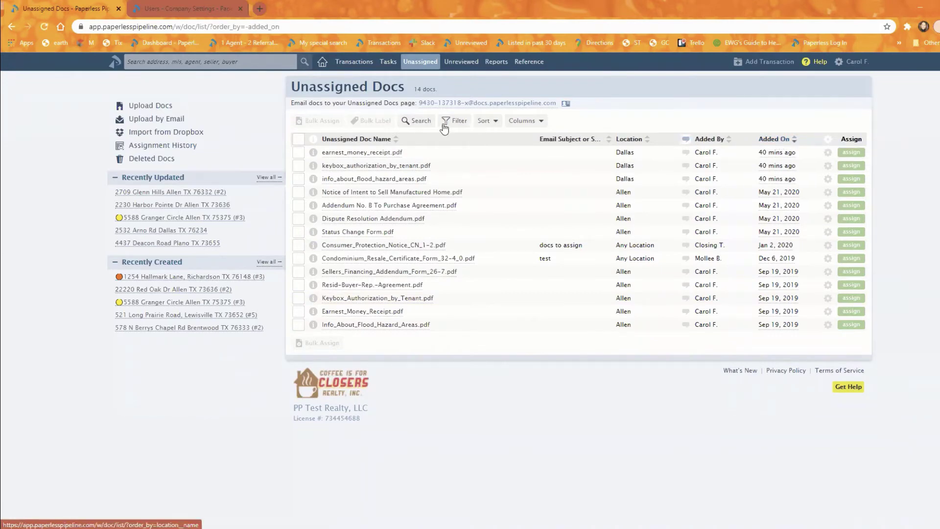
click(487, 124)
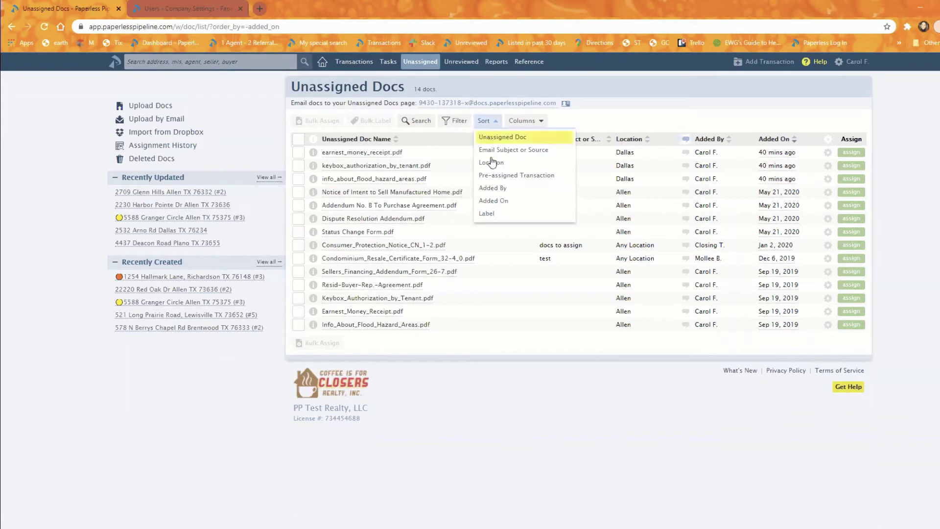
click(495, 201)
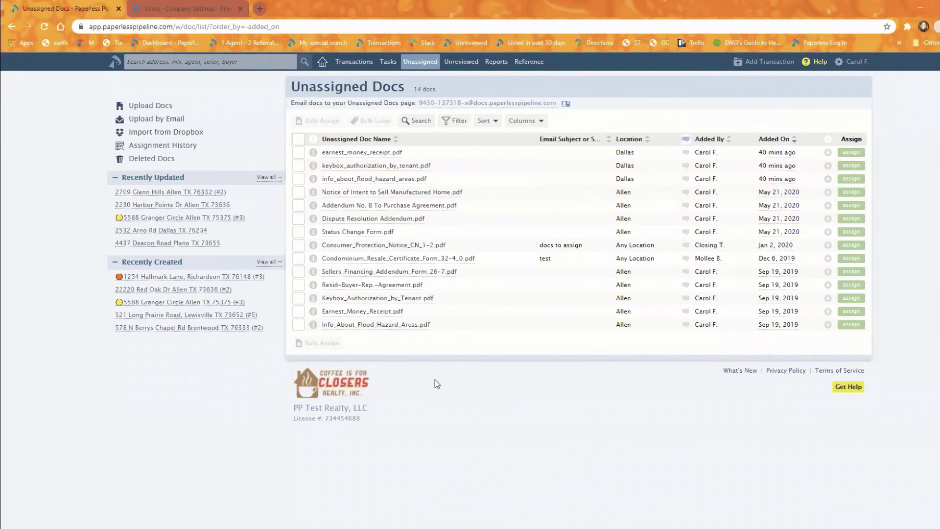
click(160, 149)
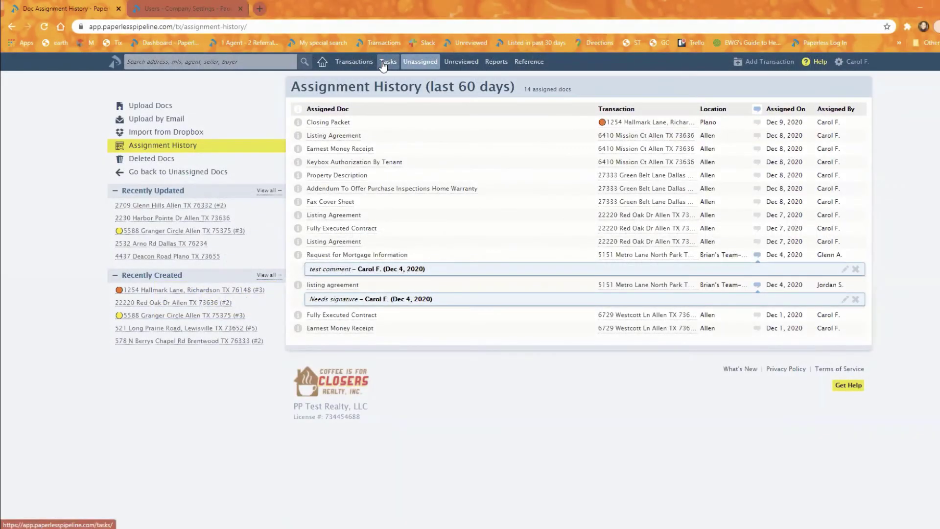
Step: Filter the tasks list to agent-checked tasks and open the transaction of the Fully Executed Contract task due Mon 10/12
click(388, 61)
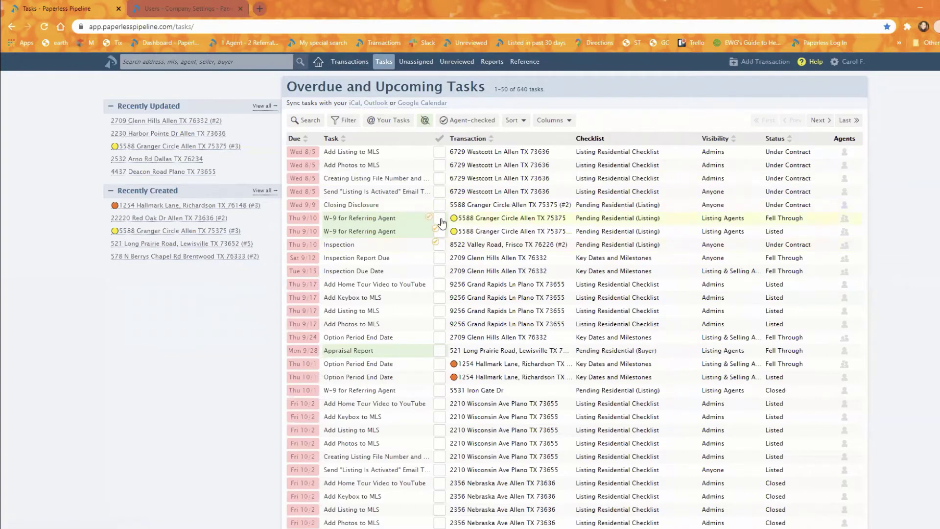
click(460, 122)
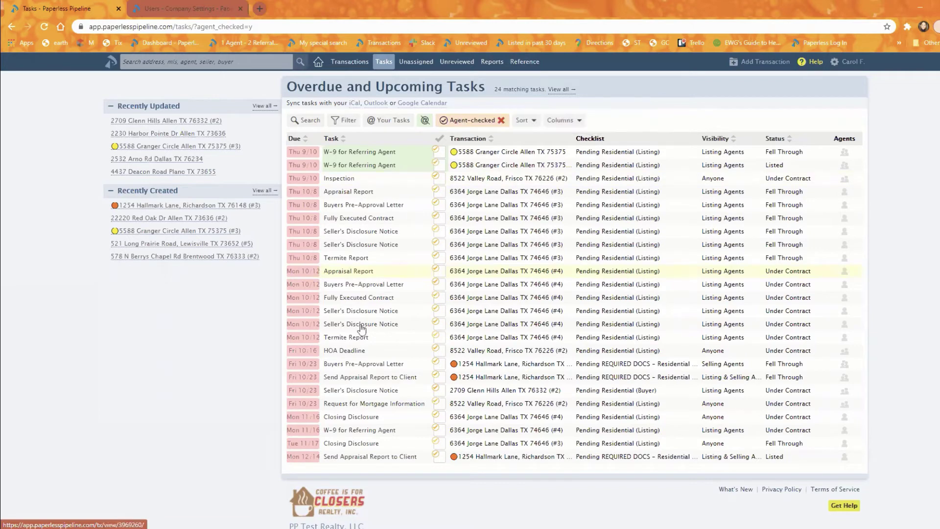
click(358, 299)
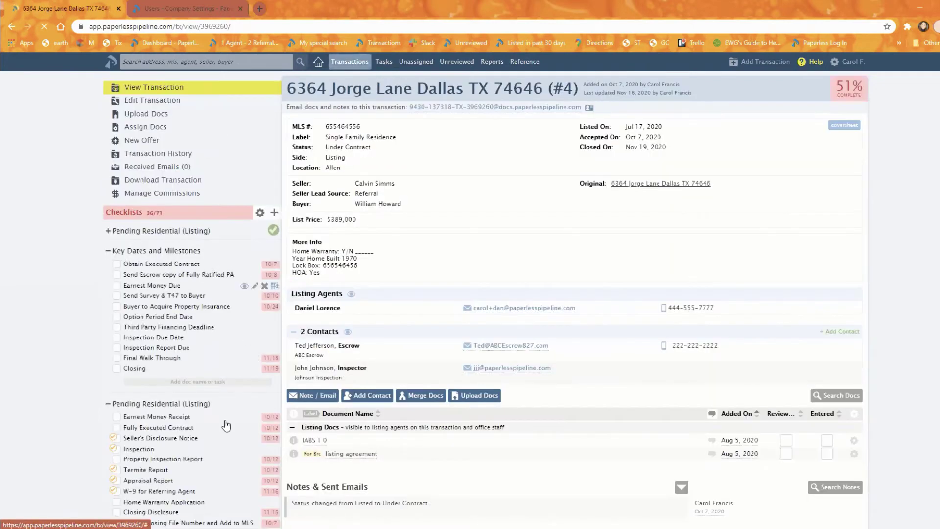
Step: Mark the Termite Report task complete in the checklist below Key Dates and Milestones, revert it, and clear its agent check
scroll(283, 413, down, 3)
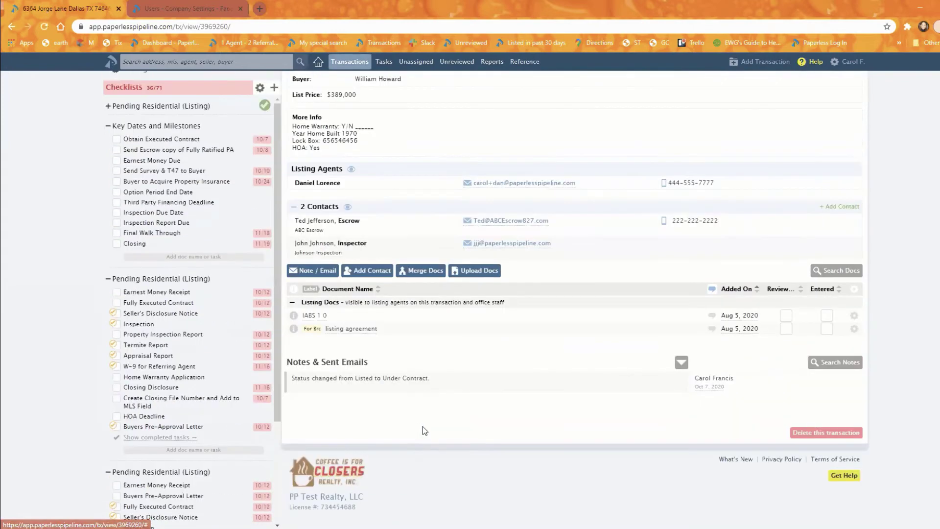
click(407, 379)
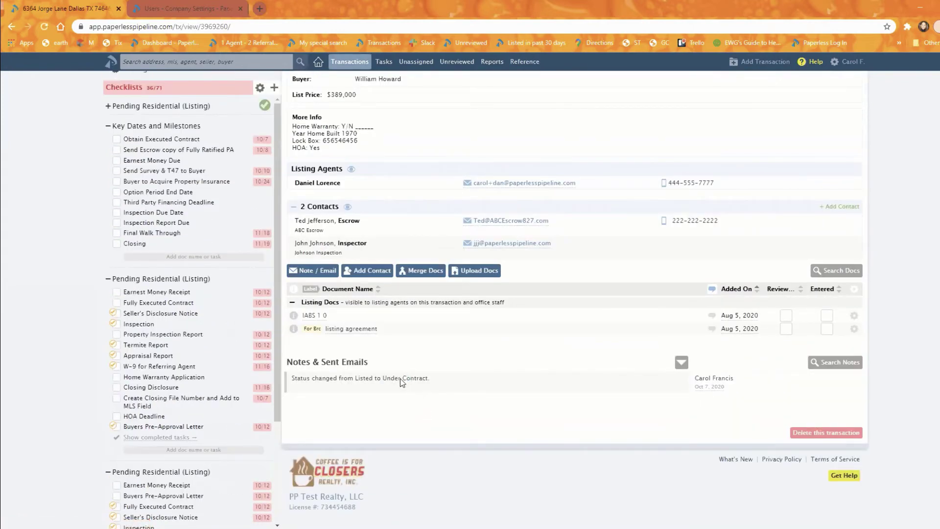
click(116, 346)
mouse_move(116, 348)
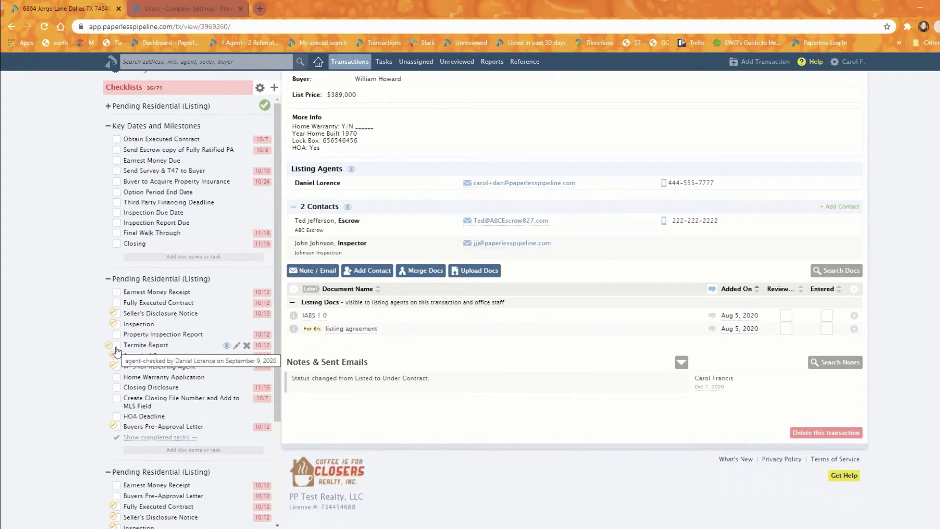
click(116, 345)
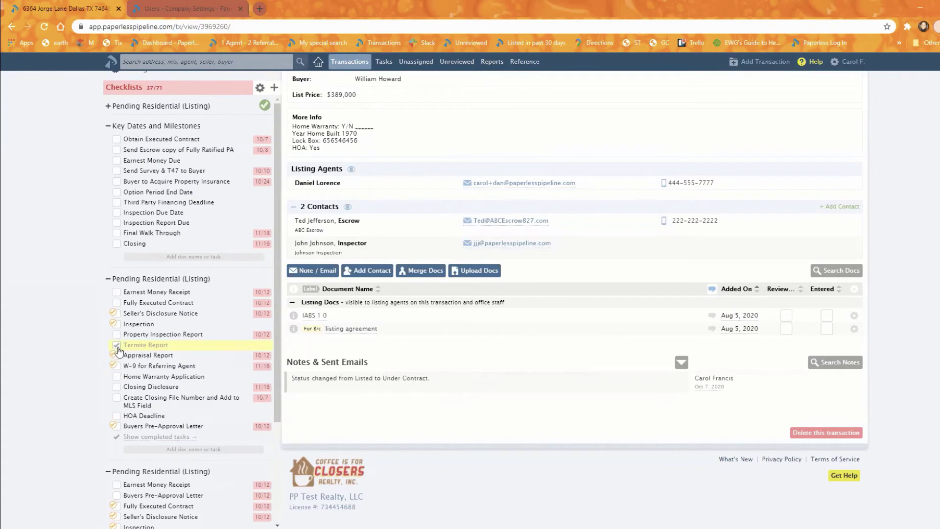
click(117, 346)
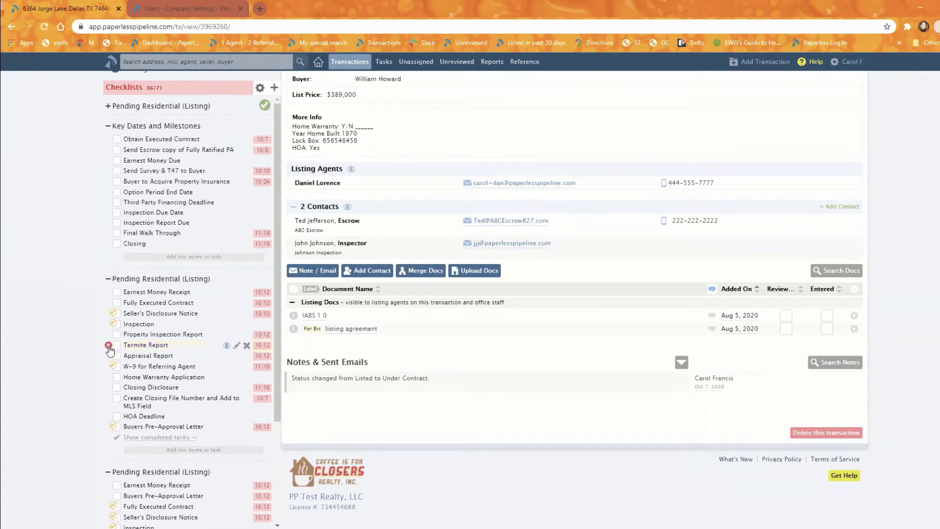
mouse_move(108, 348)
scroll(645, 394, up, 1)
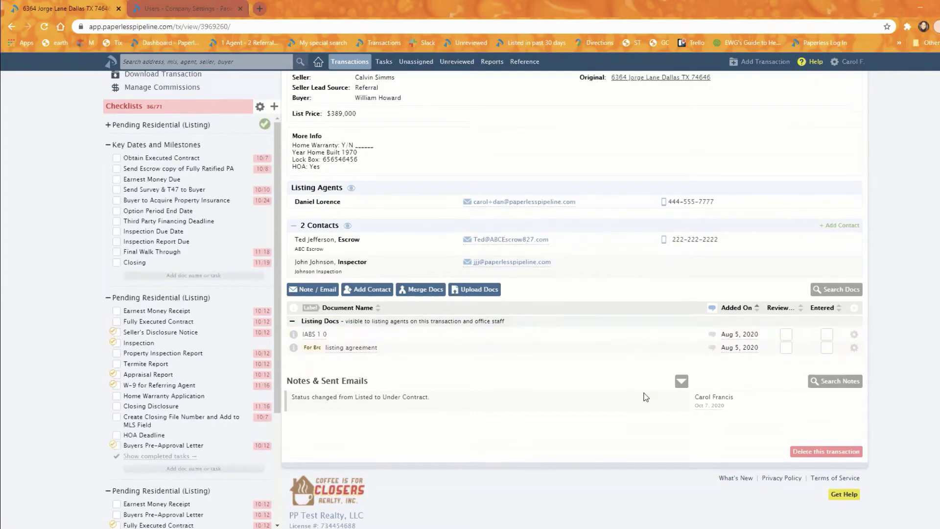
scroll(645, 396, up, 3)
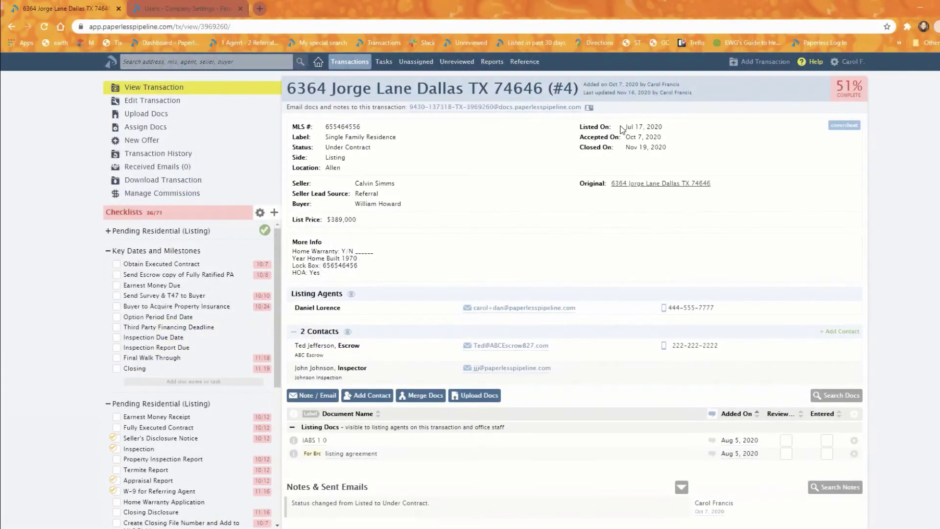
Step: Return to the dashboard, open the transactions list, and sort it by Added On with the newest first
click(317, 61)
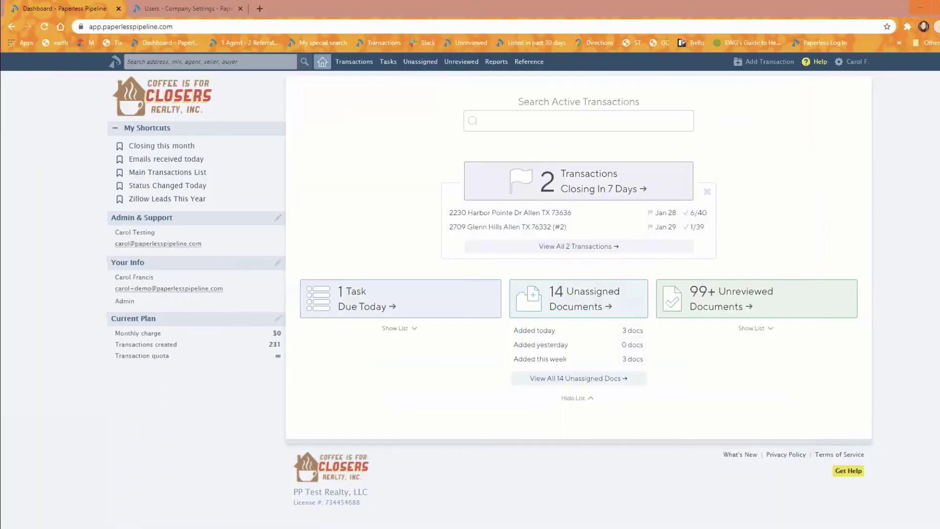
click(361, 66)
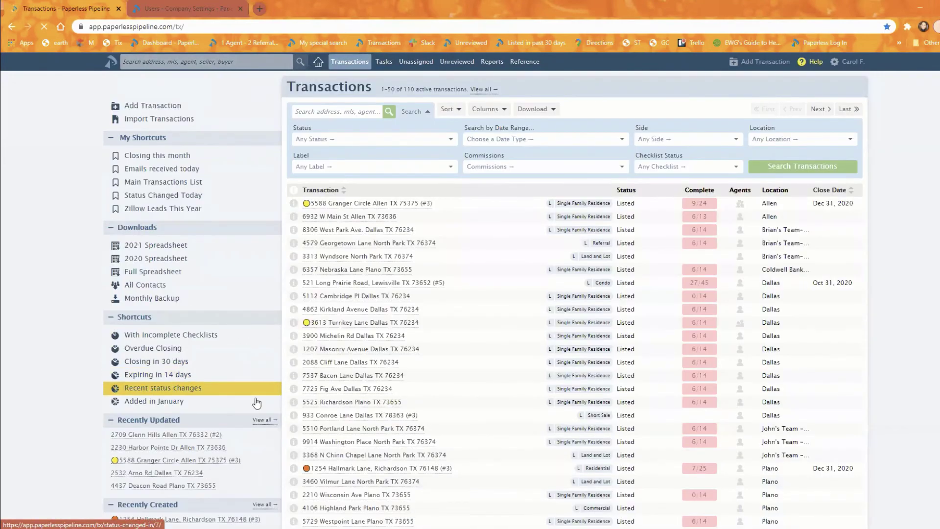
scroll(257, 406, down, 3)
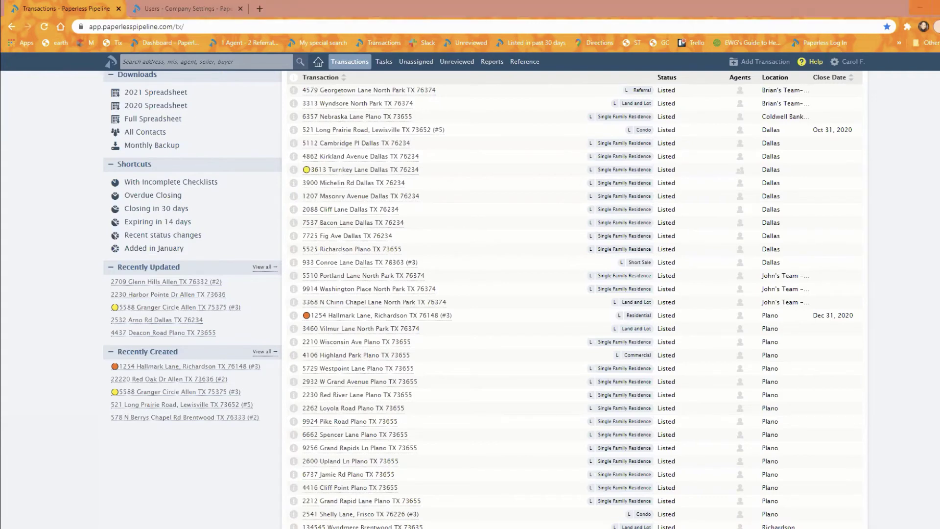
scroll(680, 293, up, 3)
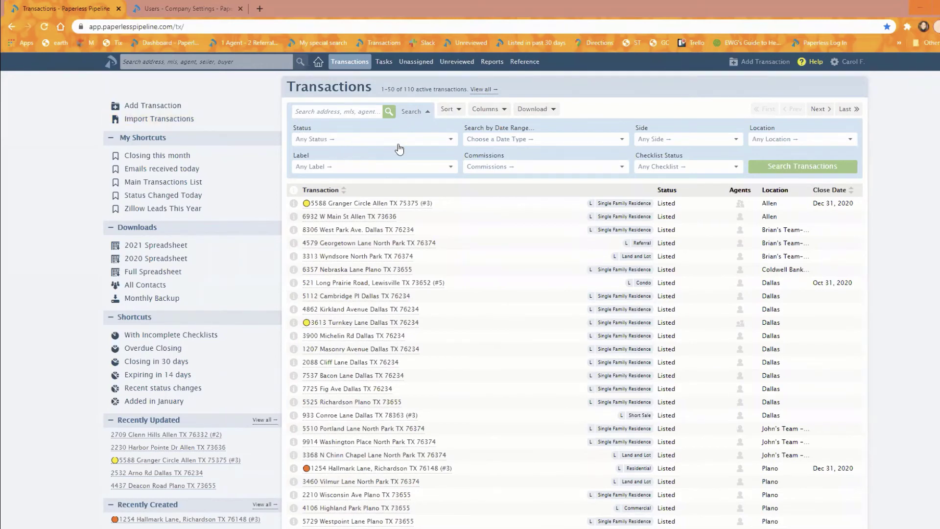
click(451, 109)
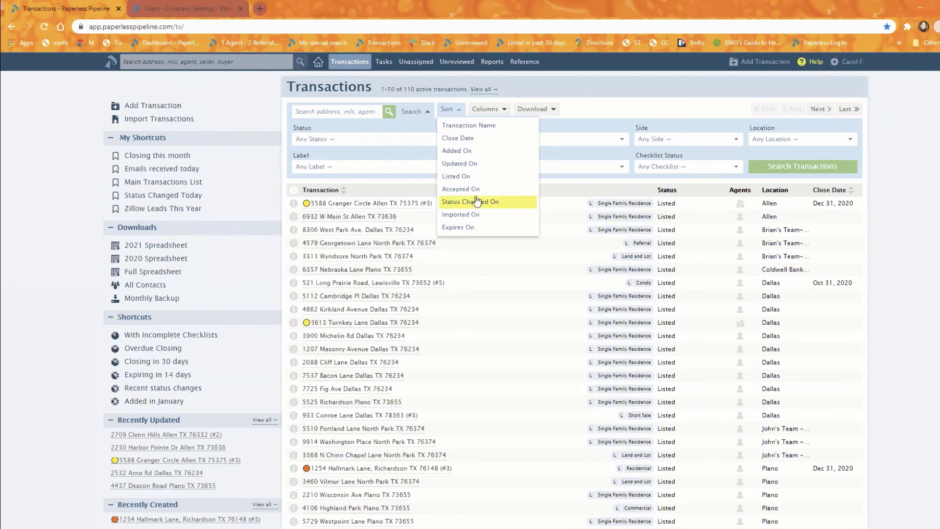
click(461, 152)
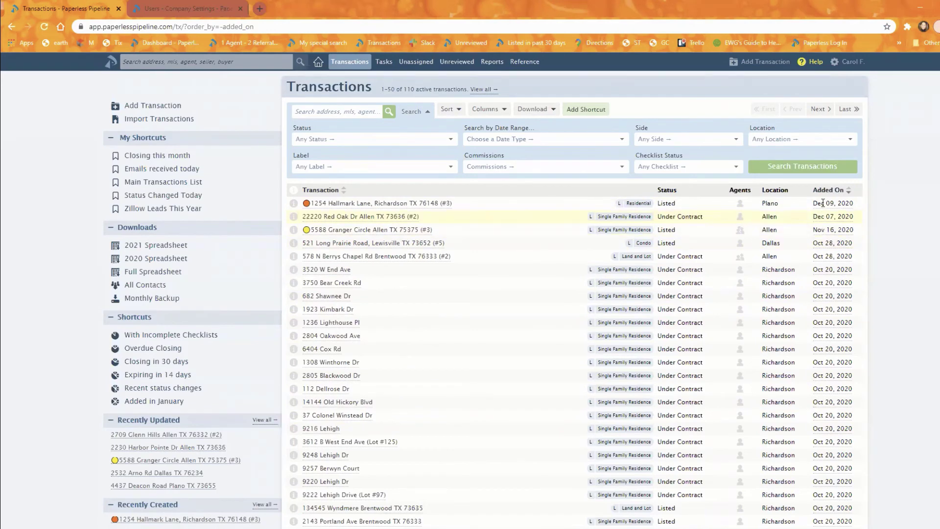
mouse_move(824, 229)
mouse_move(847, 466)
Step: Reload the default transactions list and sort it by Added On again
click(347, 72)
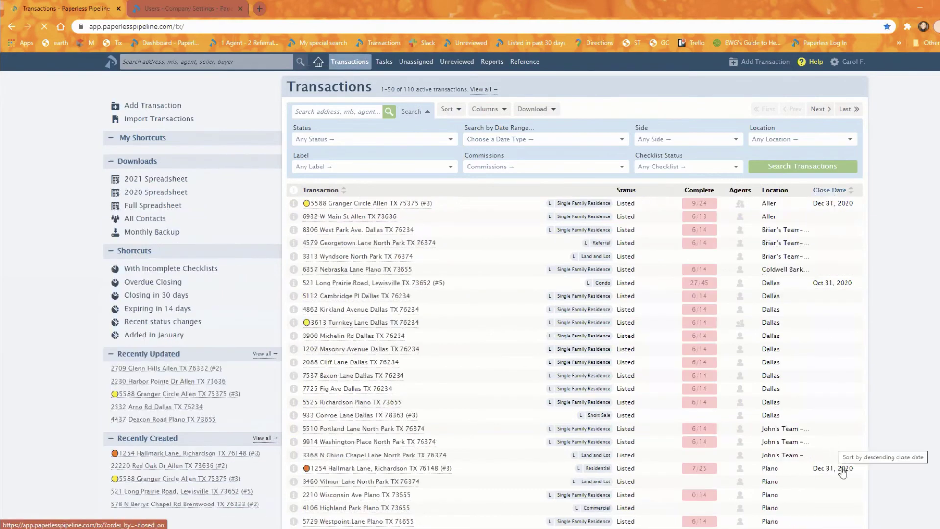
click(449, 110)
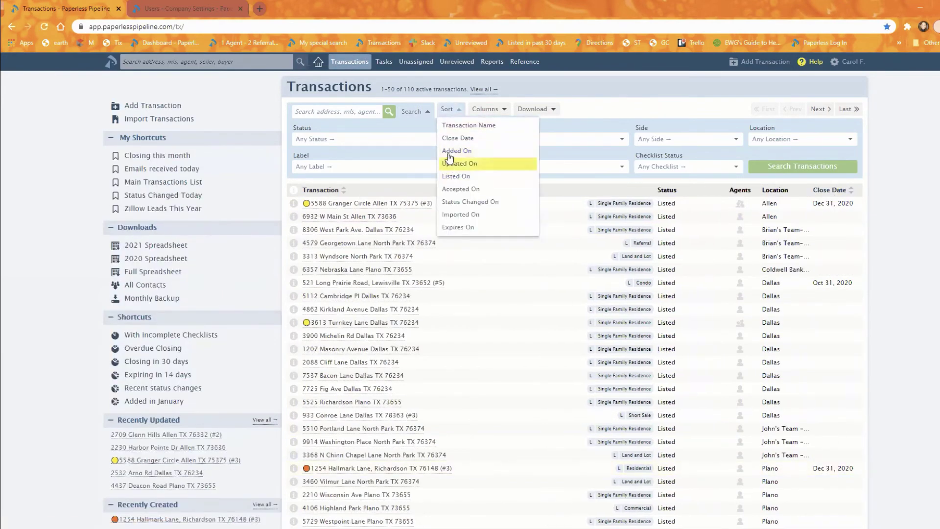
click(450, 152)
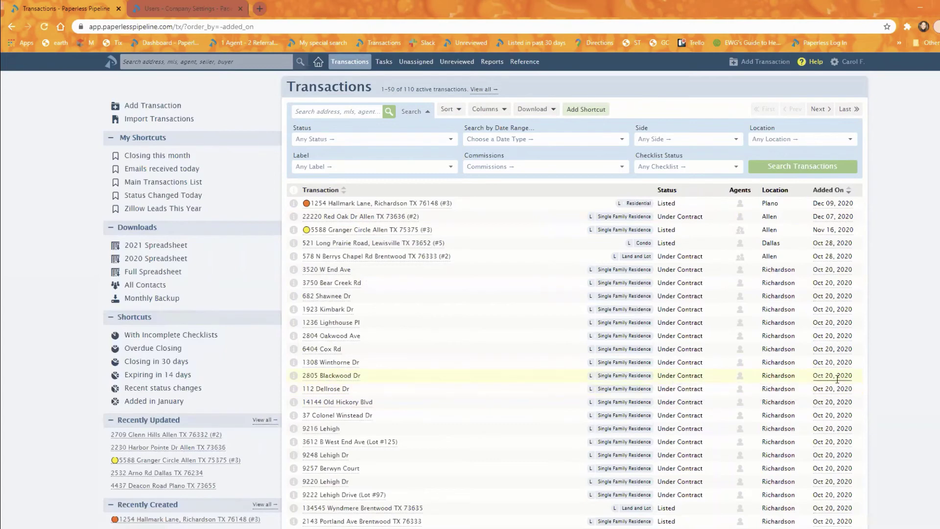
Step: Sort the transactions by Updated On, switch to oldest first, and restore the newest-first order
click(452, 111)
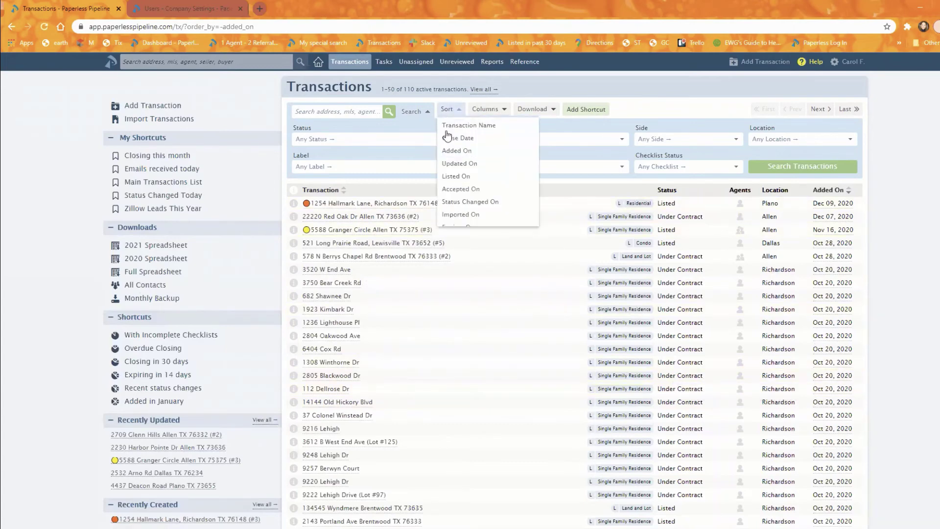
click(468, 166)
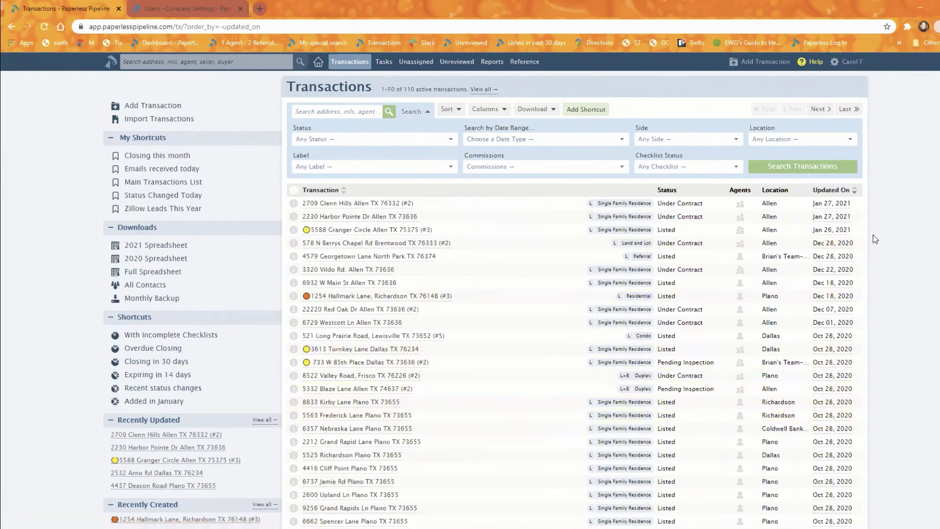
click(855, 194)
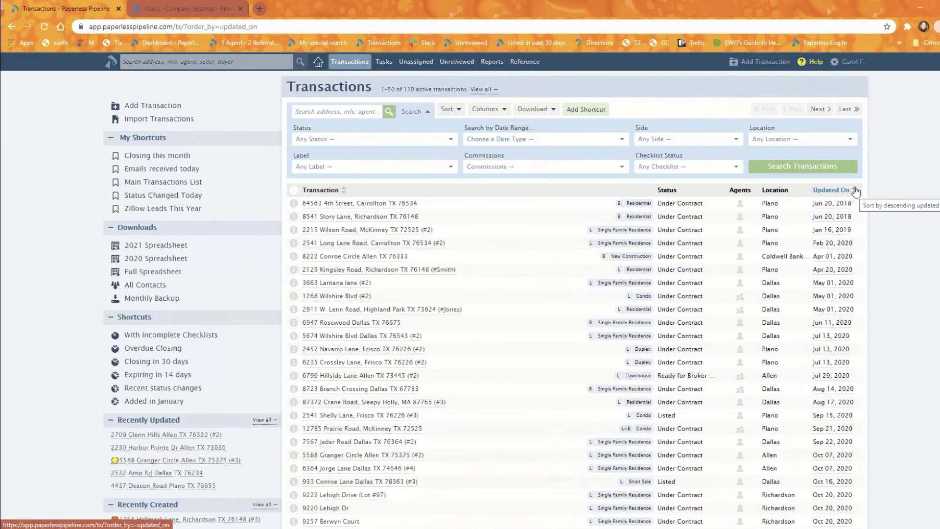
click(855, 195)
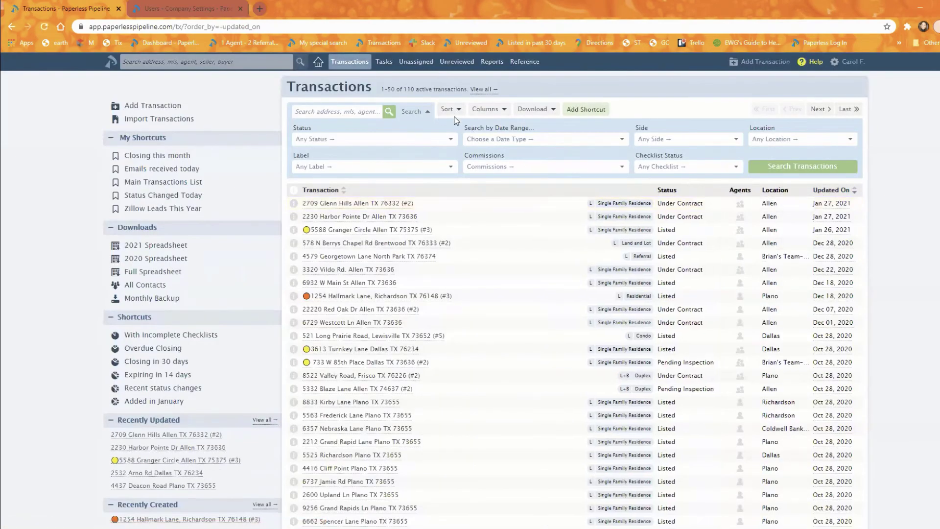
Step: Set the transaction search's Status filter to Listed
click(447, 110)
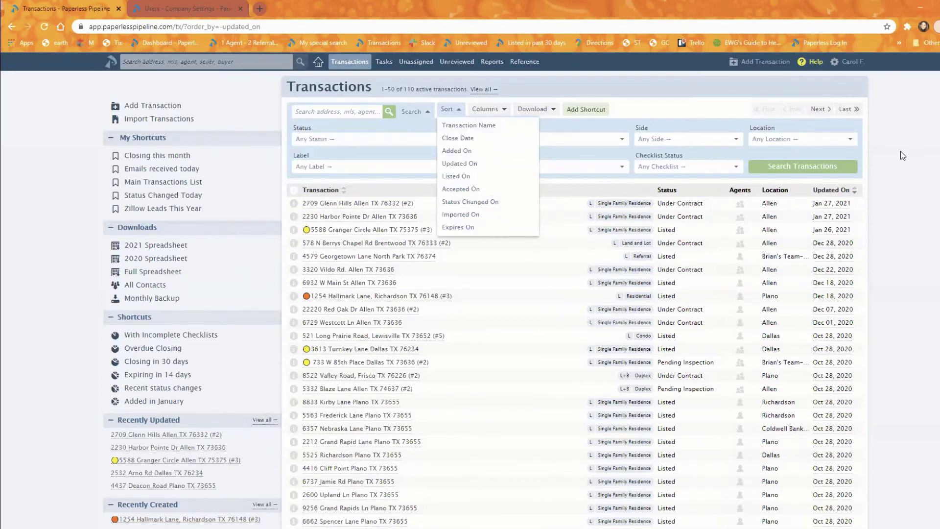
click(451, 111)
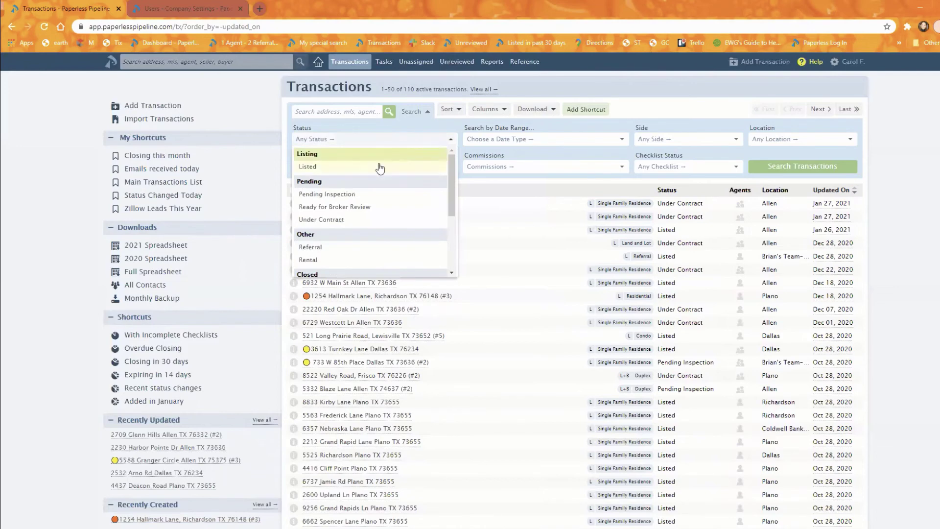
click(370, 169)
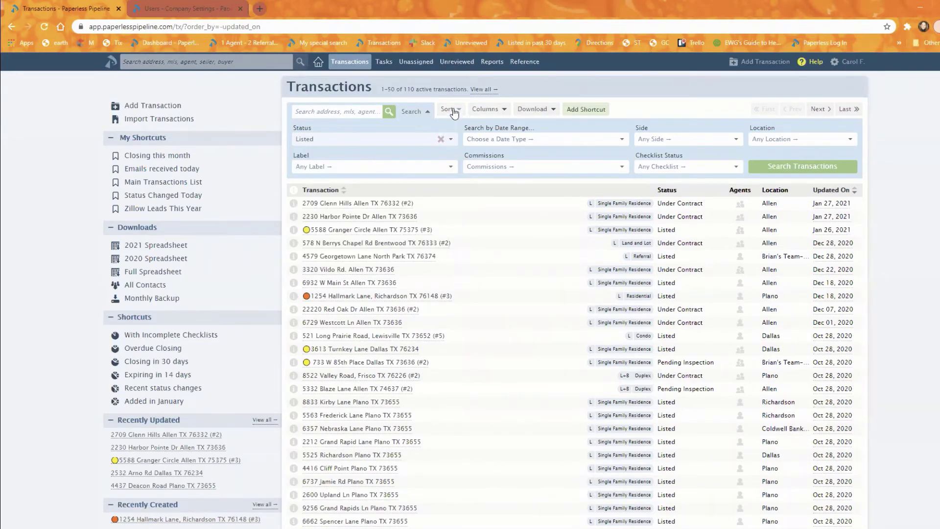
Step: Search for transactions with the Listed status and sort the results by Status Changed On
click(794, 168)
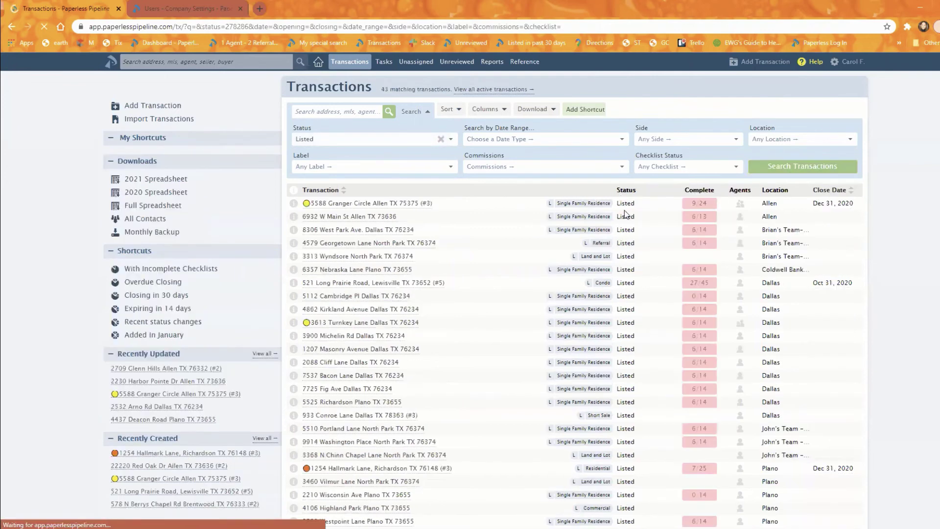
click(447, 109)
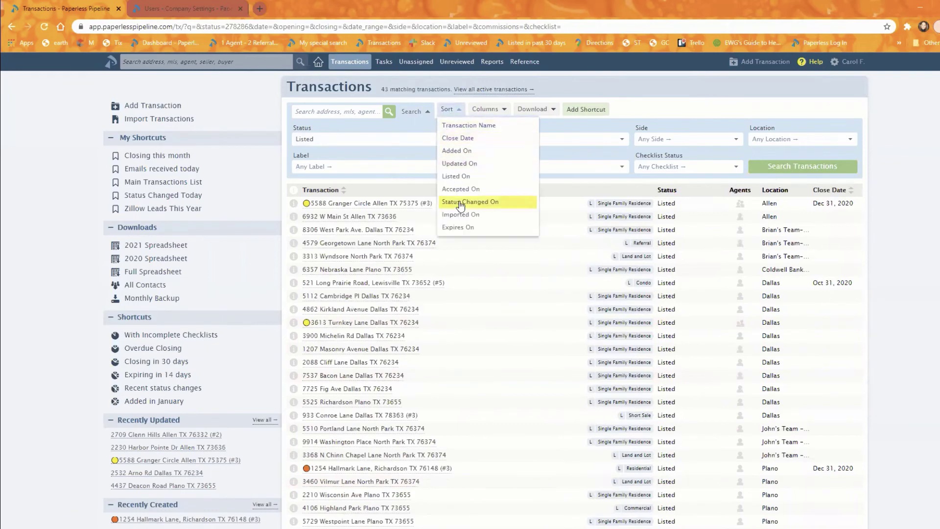
click(460, 201)
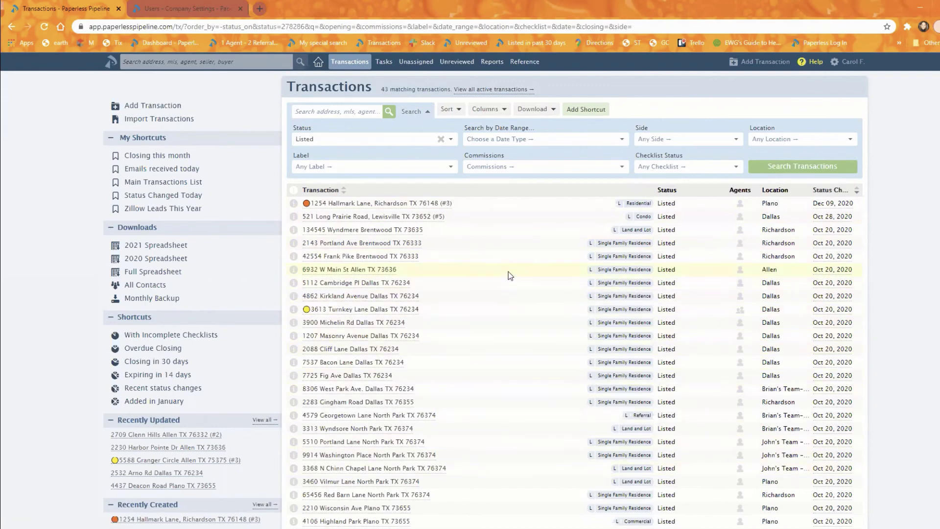
Step: Clear the Status filter and search for transactions with an Added On date of This Week
click(507, 143)
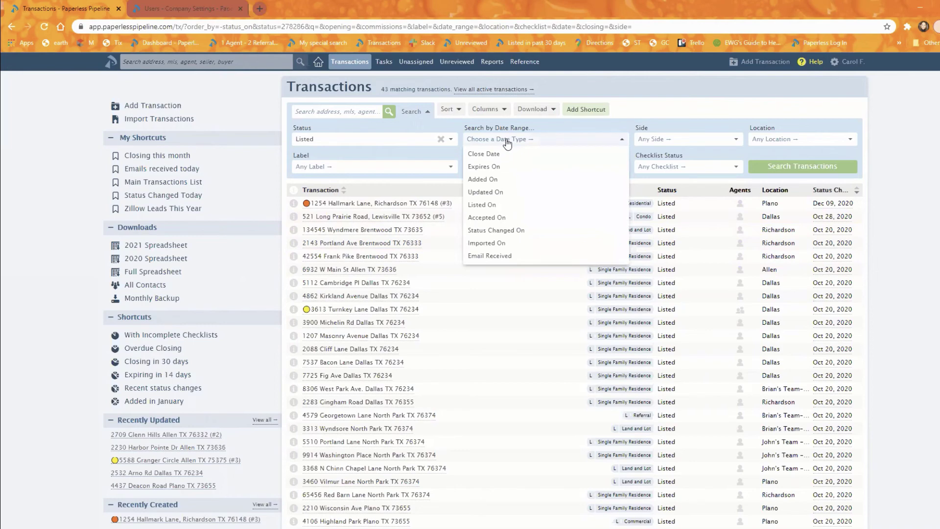
click(440, 139)
click(521, 142)
click(524, 182)
click(543, 139)
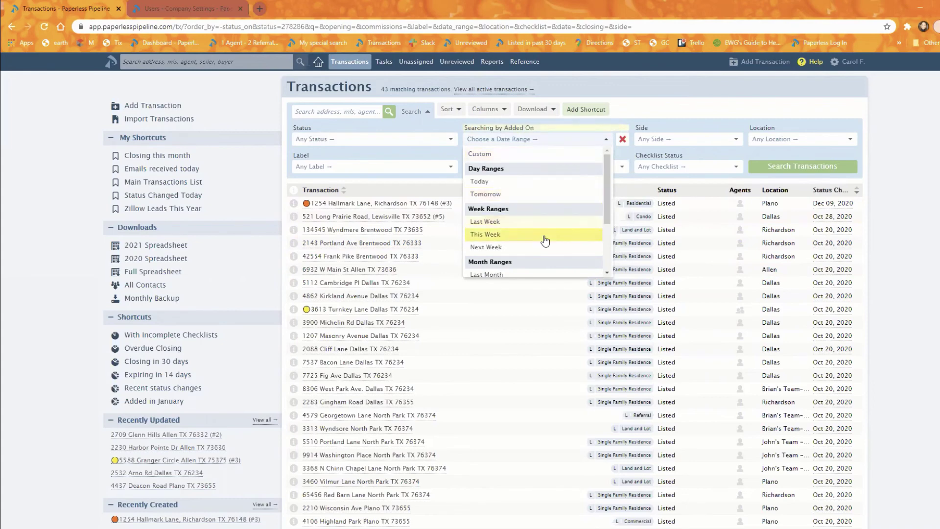
scroll(545, 237, down, 2)
scroll(540, 222, up, 2)
scroll(536, 228, down, 2)
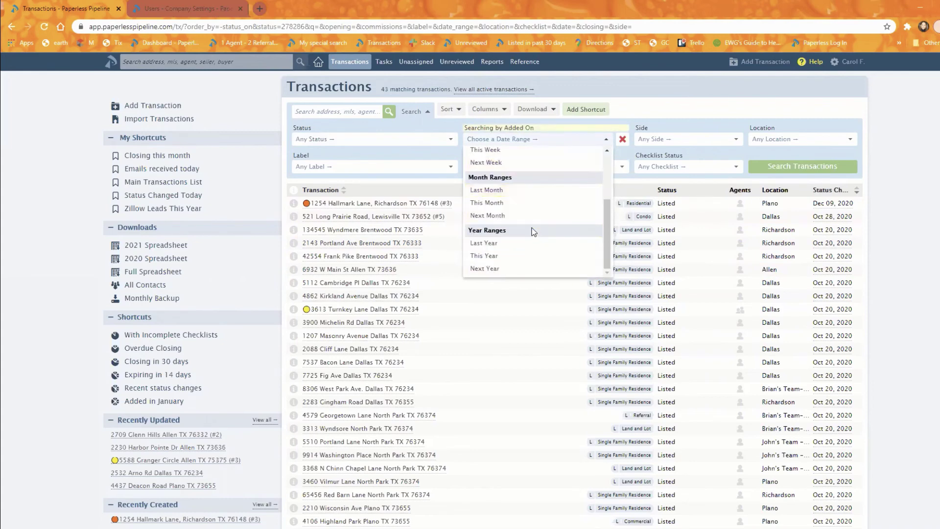
scroll(531, 230, up, 2)
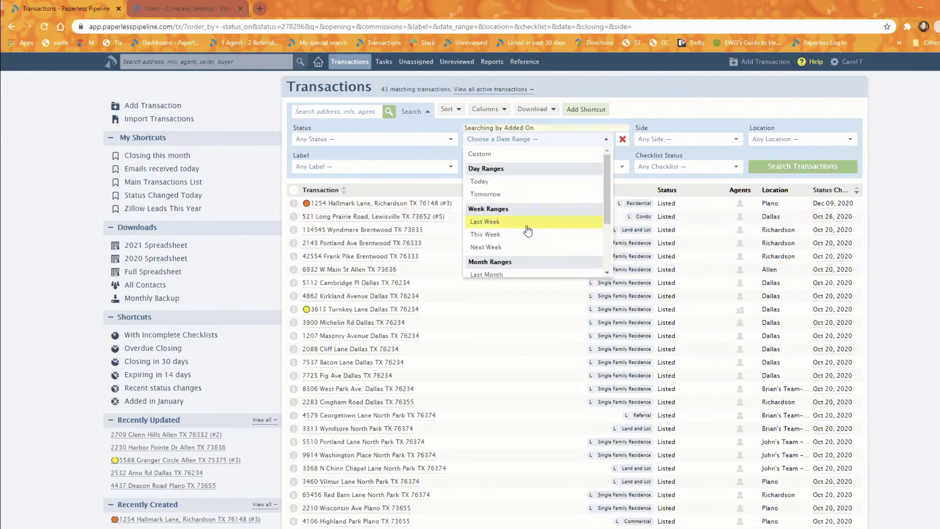
click(492, 235)
click(797, 171)
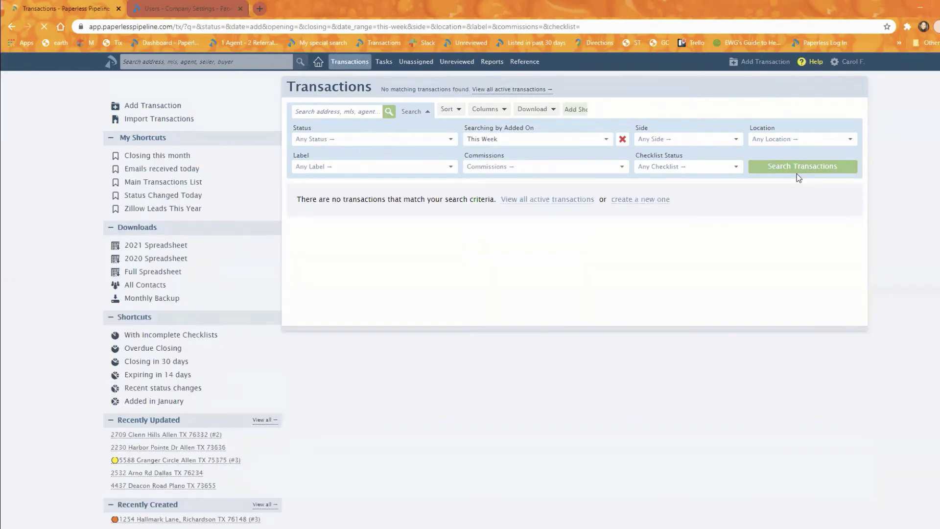
Step: Search for transactions added Last Year and sort the results by Added On
click(511, 142)
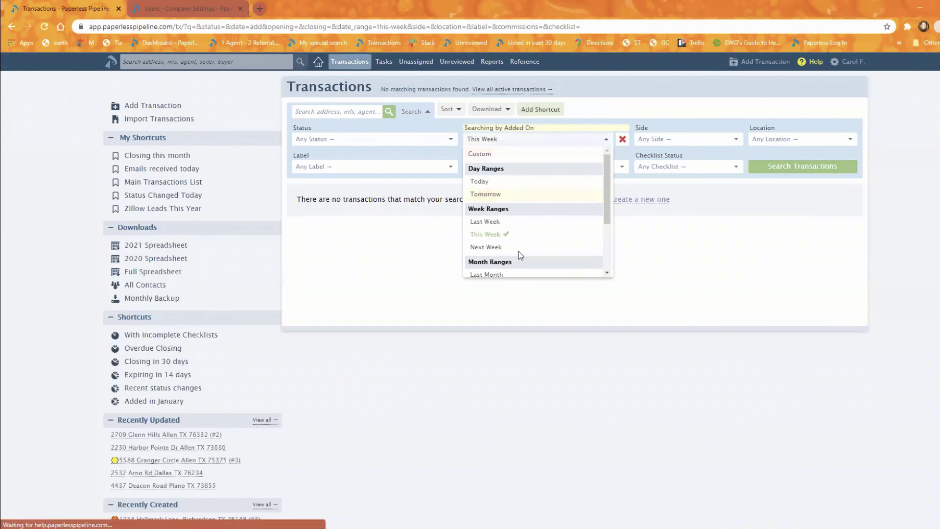
scroll(518, 254, down, 3)
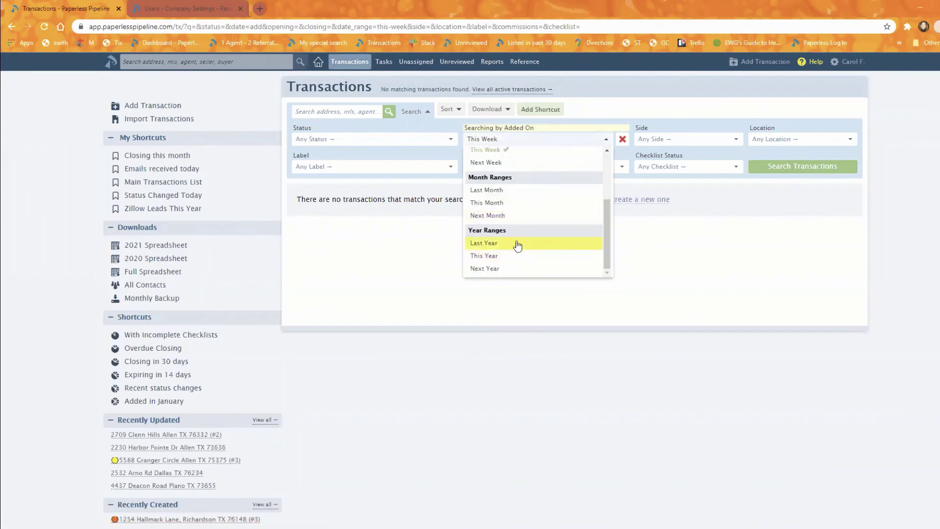
click(510, 246)
click(805, 169)
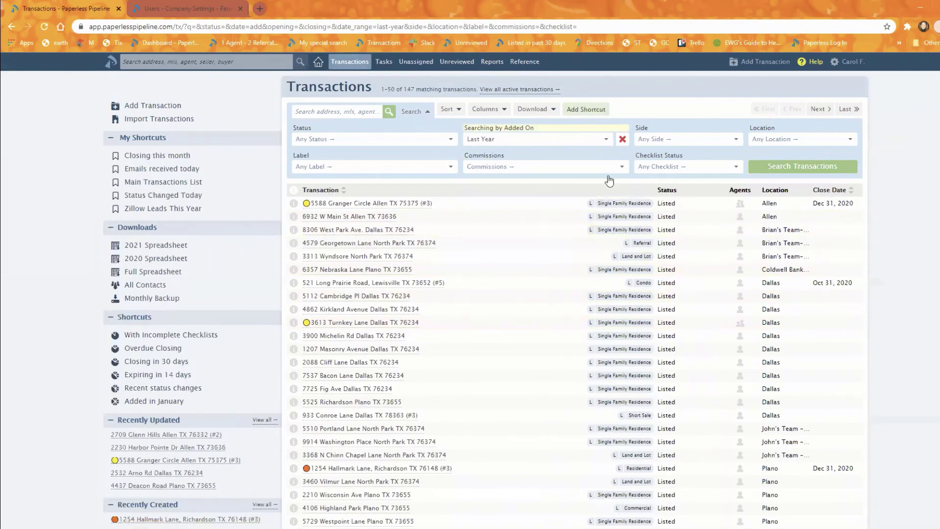
click(448, 111)
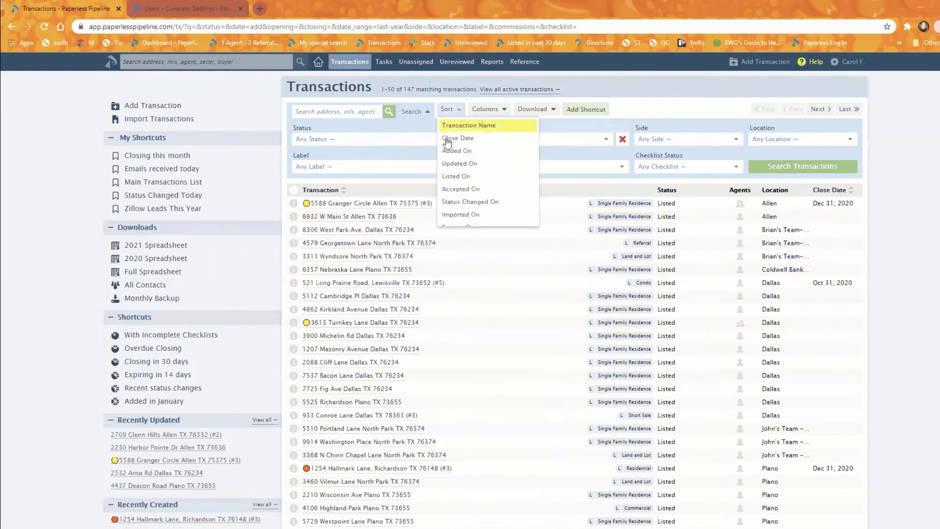
click(458, 151)
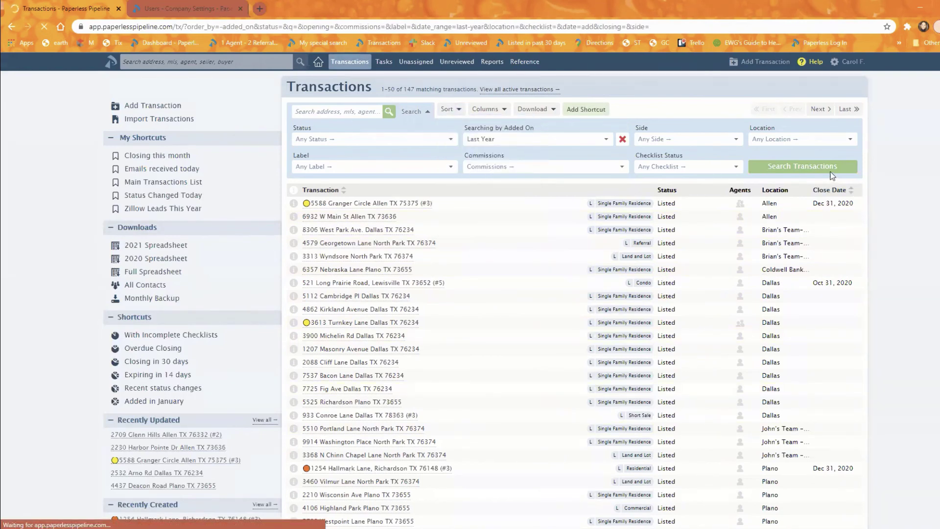
Step: Replace the date filter with Updated On set to Today and search the transactions
click(552, 142)
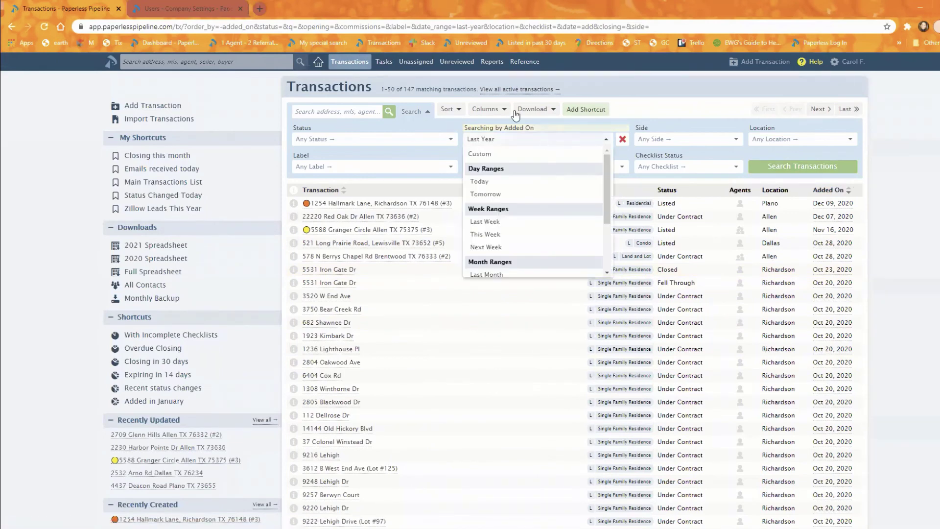
click(622, 140)
click(550, 142)
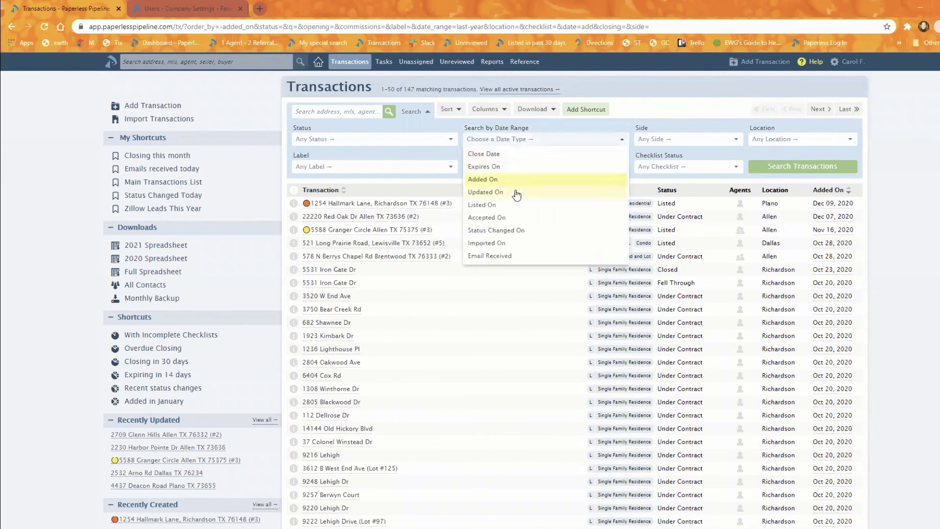
click(510, 196)
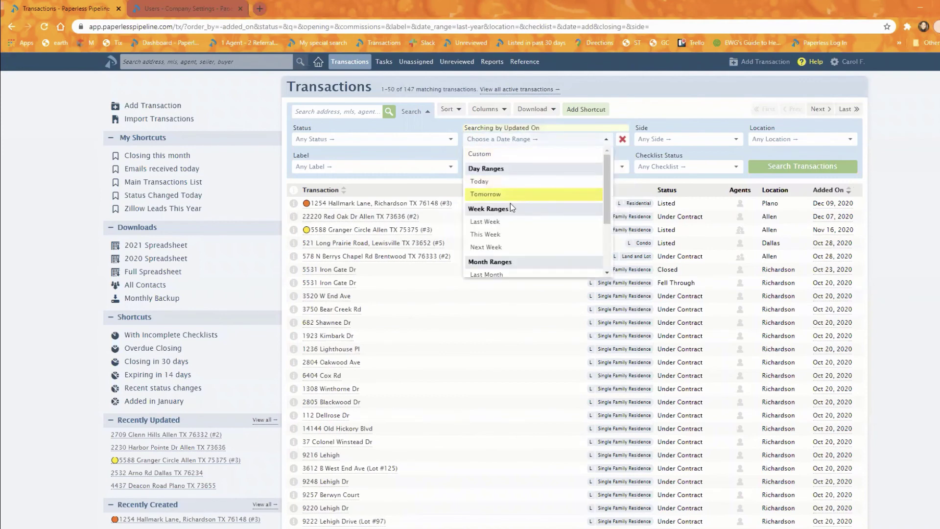
click(524, 181)
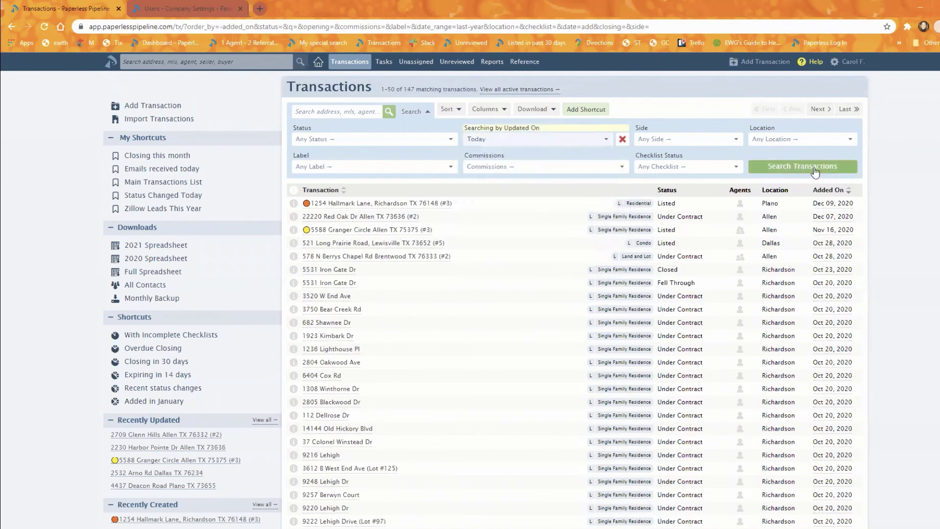
click(818, 176)
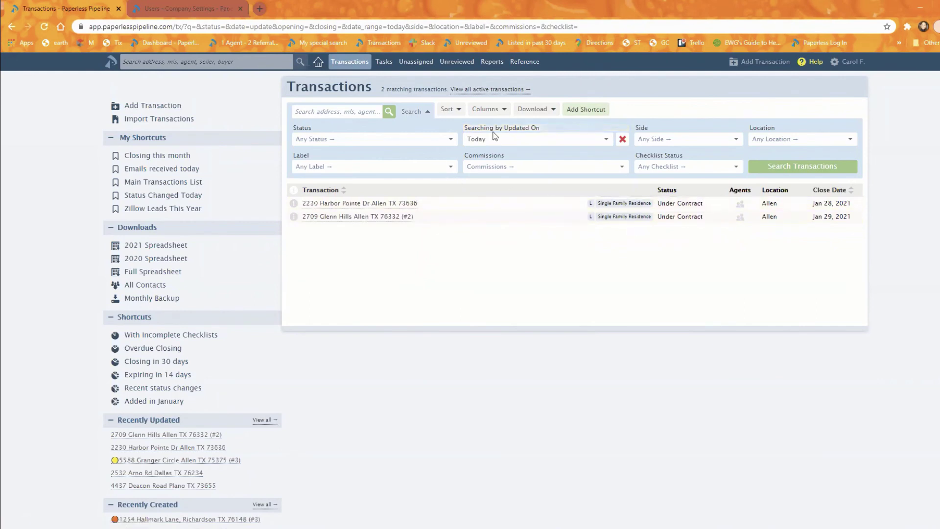
Step: Replace the date filter with Status Changed On set to Last Year and search the transactions
click(488, 140)
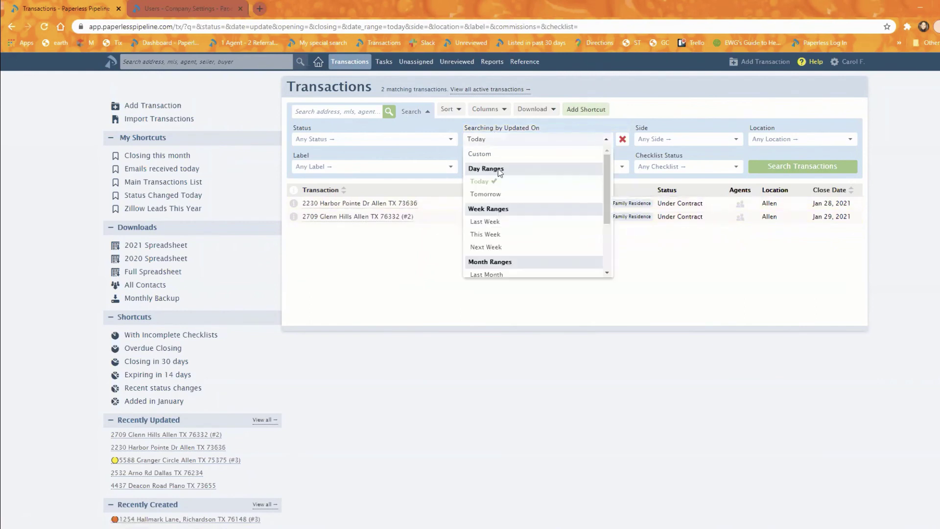
click(620, 141)
click(548, 142)
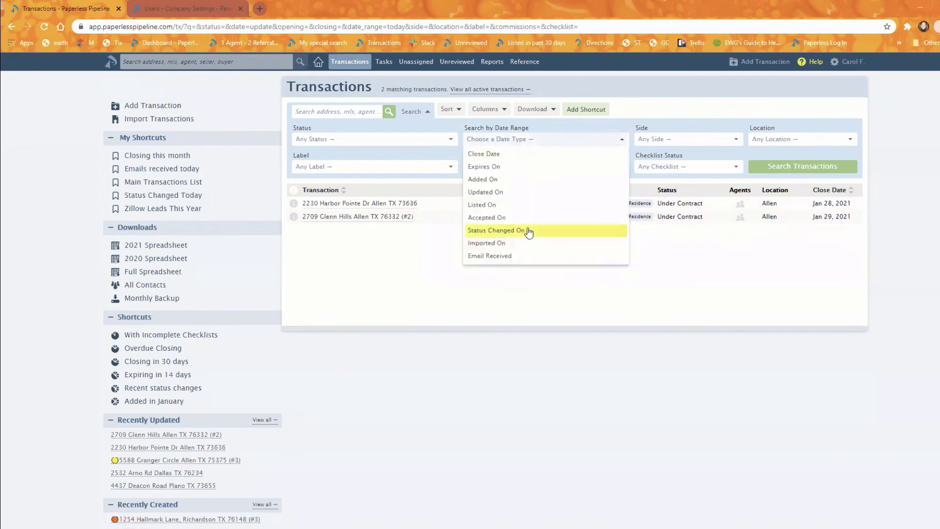
click(529, 232)
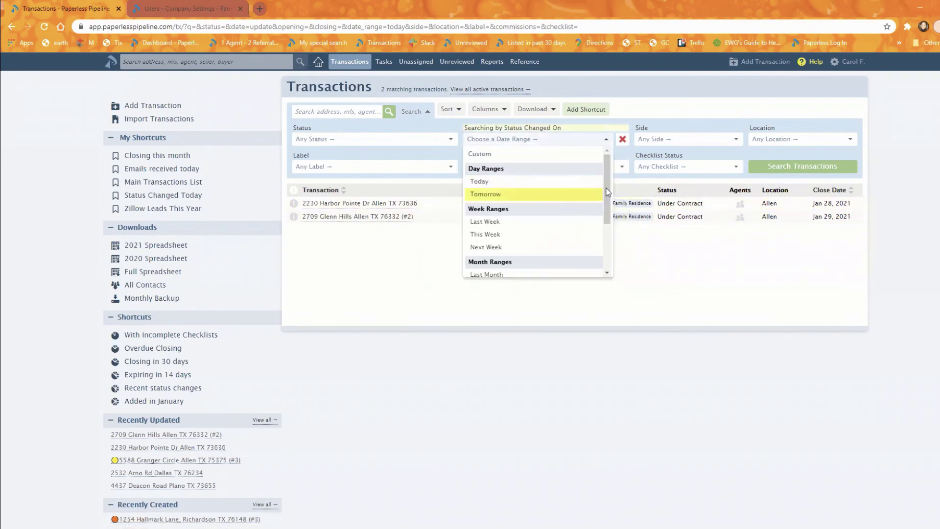
scroll(610, 237, down, 3)
scroll(611, 237, down, 2)
click(524, 243)
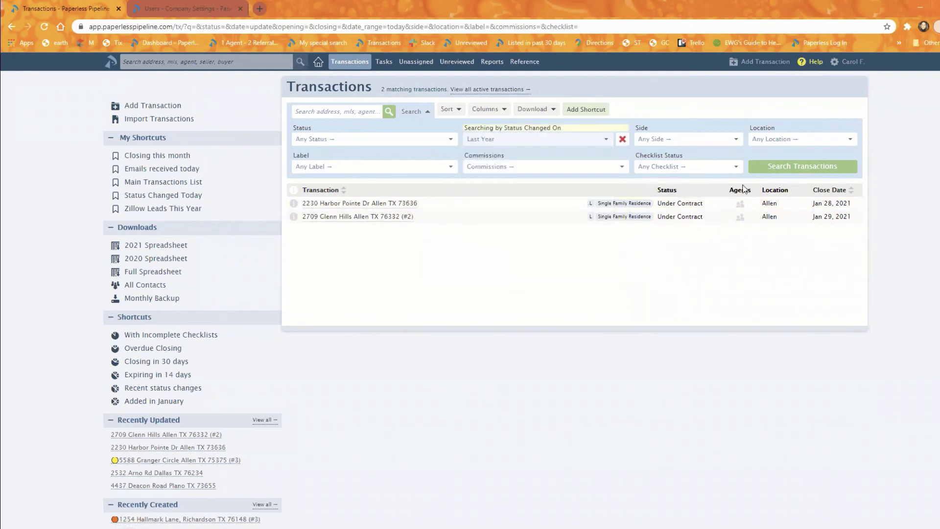
click(780, 166)
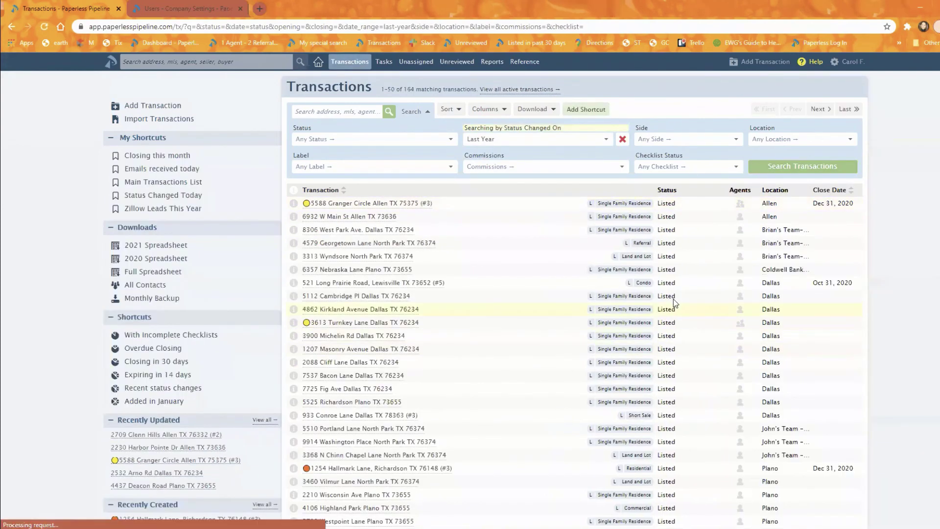
click(564, 142)
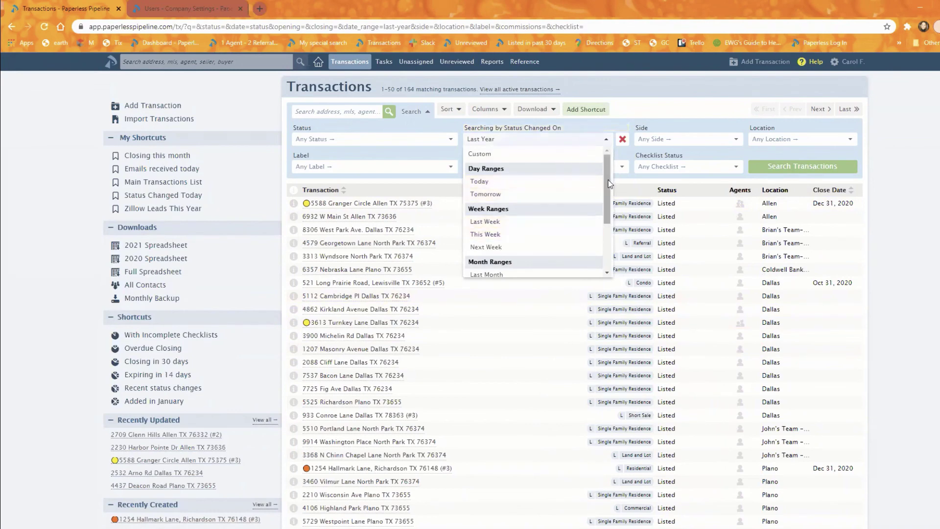
mouse_move(610, 178)
mouse_down()
mouse_move(613, 211)
mouse_move(616, 192)
mouse_up()
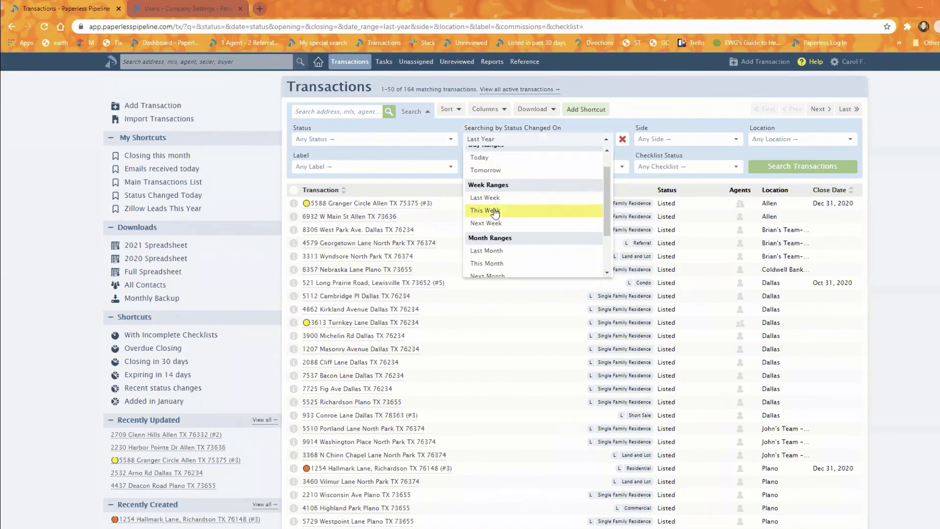
scroll(608, 223, down, 2)
scroll(609, 223, down, 3)
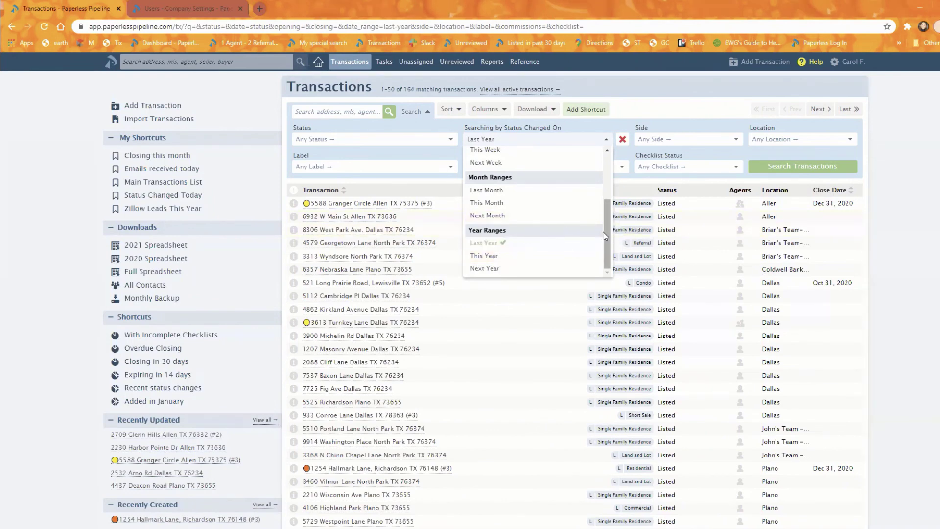
drag(610, 237, 603, 163)
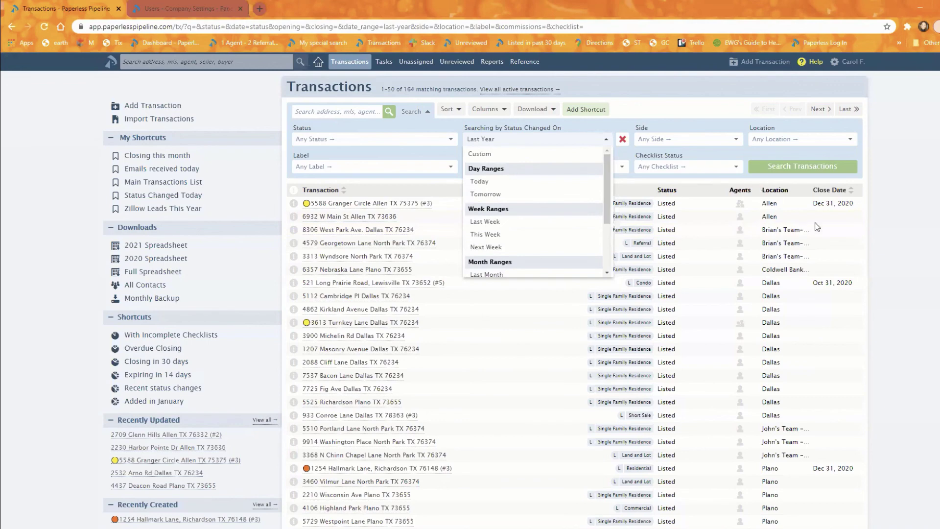
click(893, 249)
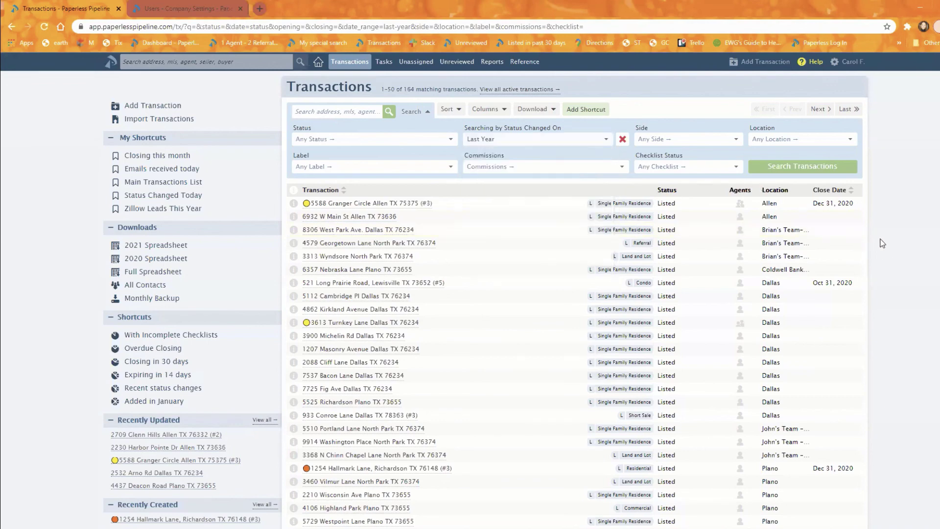
Step: Replace the date filter with Email Received set to Last Year and search the transactions
click(622, 140)
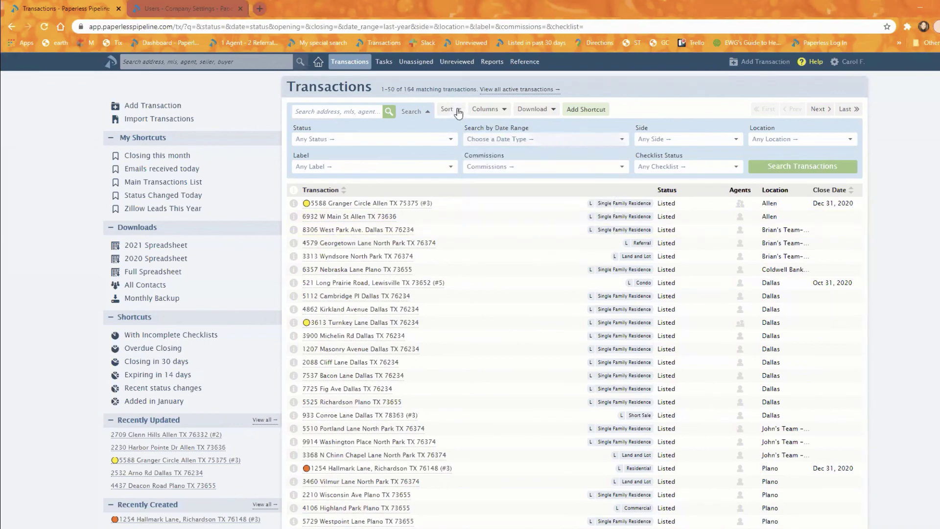
click(457, 110)
click(601, 142)
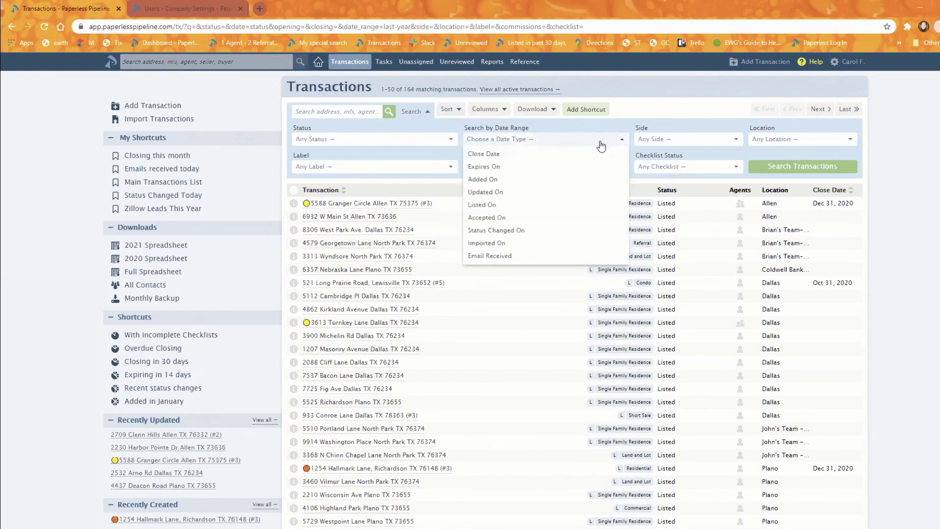
click(491, 256)
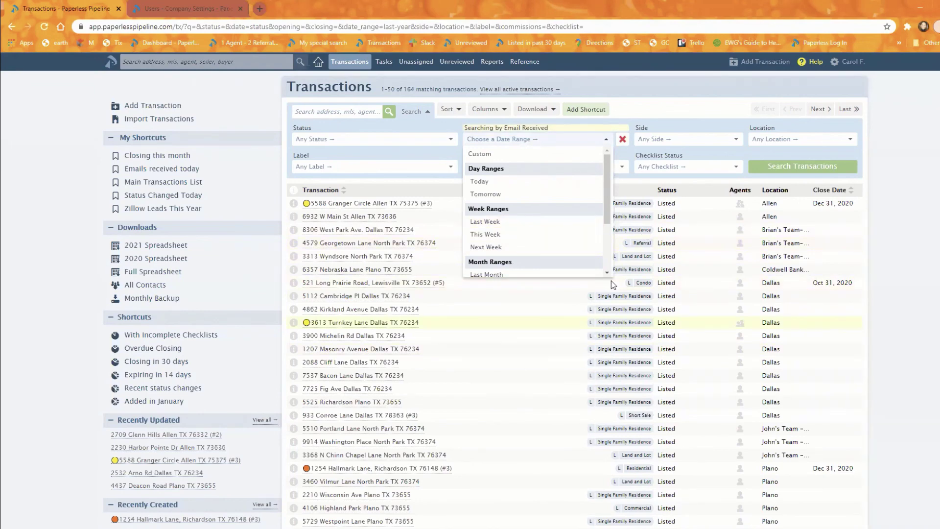
scroll(610, 233, down, 3)
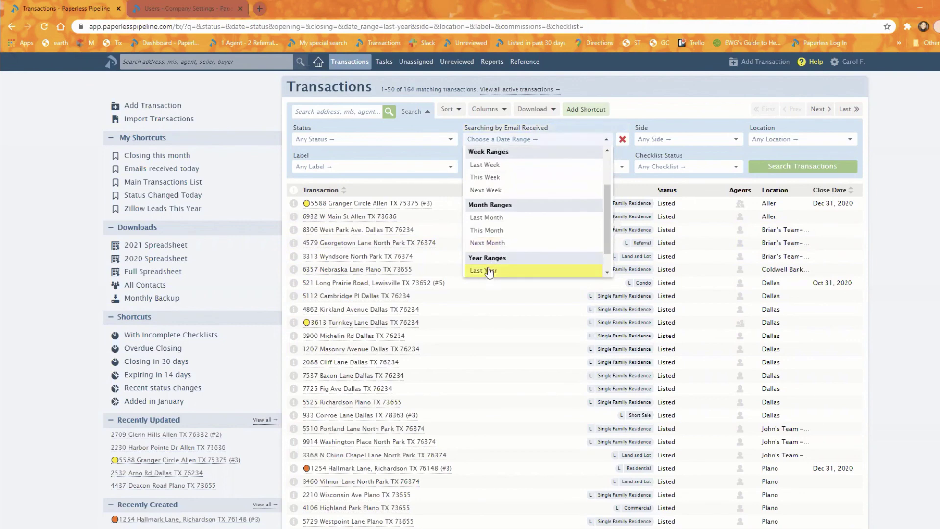
click(489, 271)
click(802, 167)
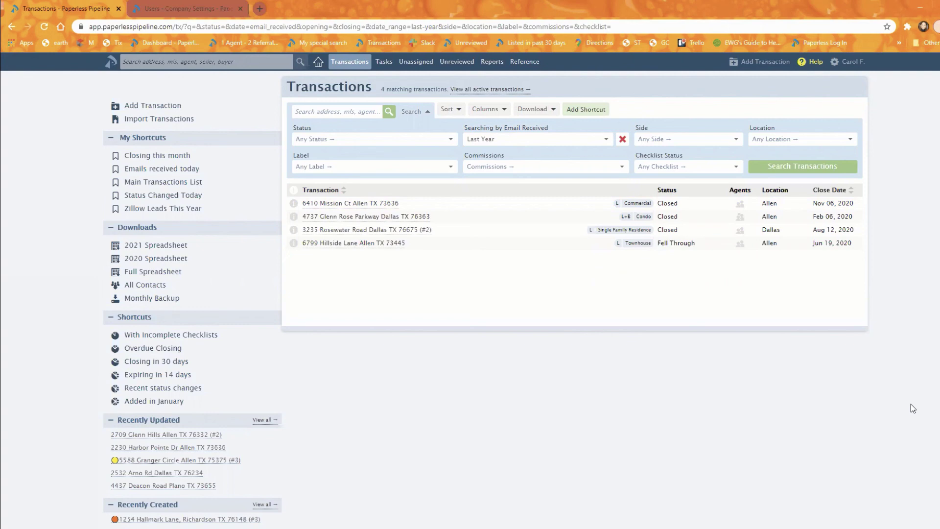
Step: Return to the dashboard
click(320, 63)
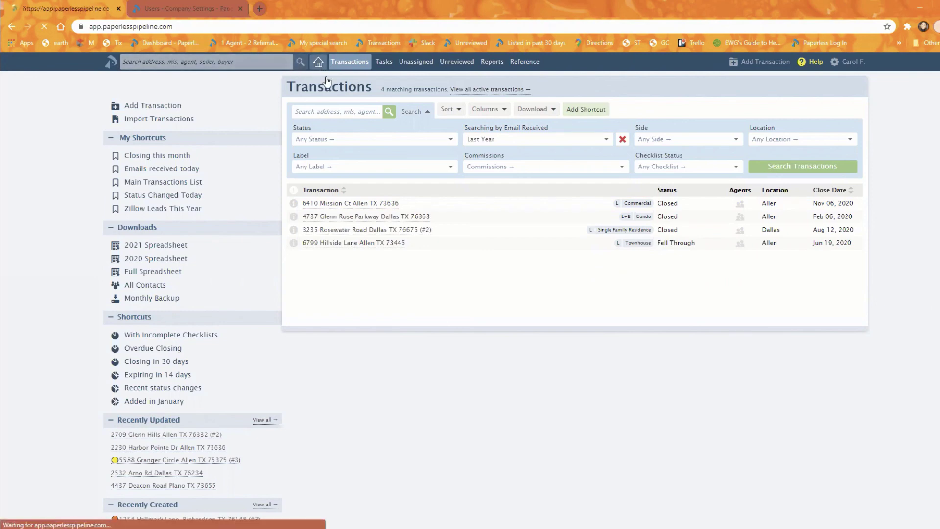